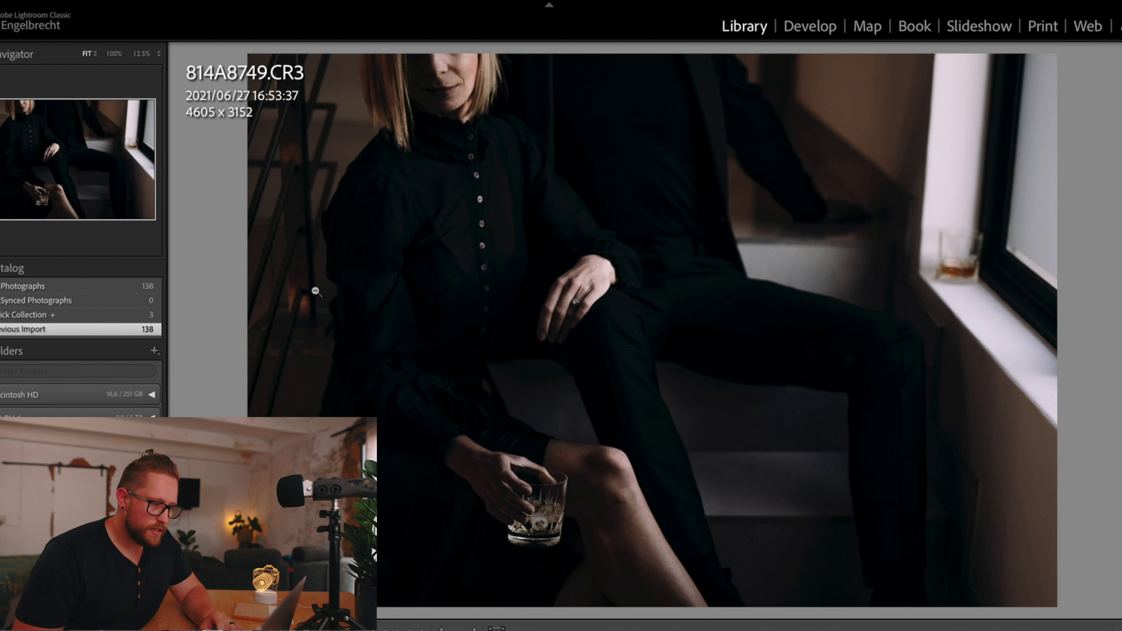
# Move on to the next photo, the close-up couple shot 814A8762.CR3.
pyautogui.press('Right')
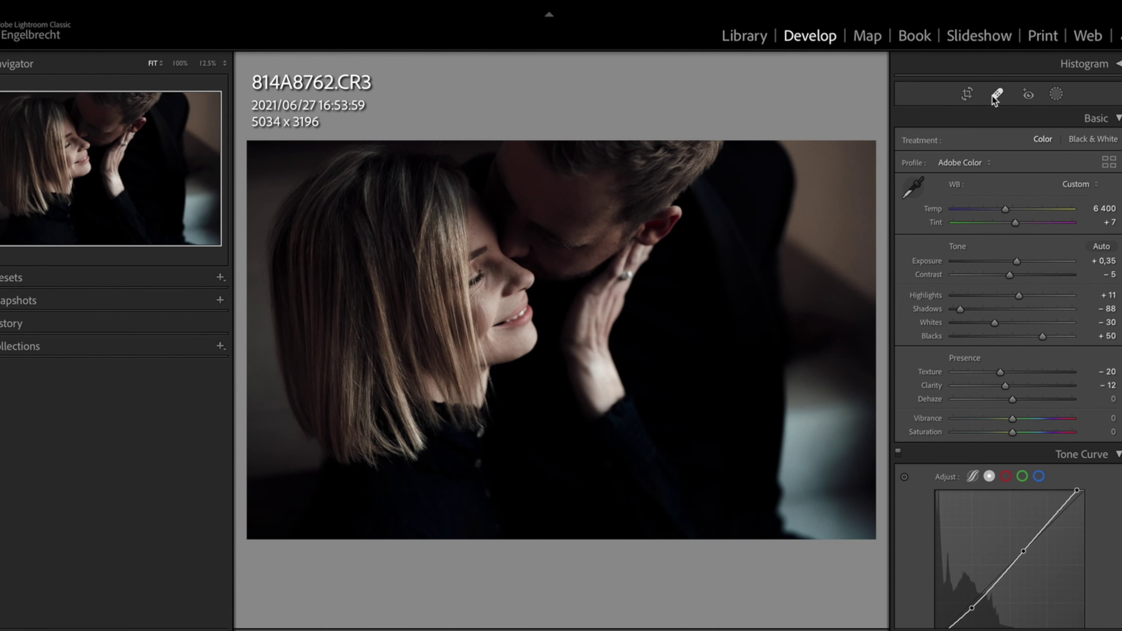
# Draw a linear gradient toward her face: Exposure 0.20, Contrast -35, Shadows 39, Blacks -15.
pyautogui.click(1031, 98)
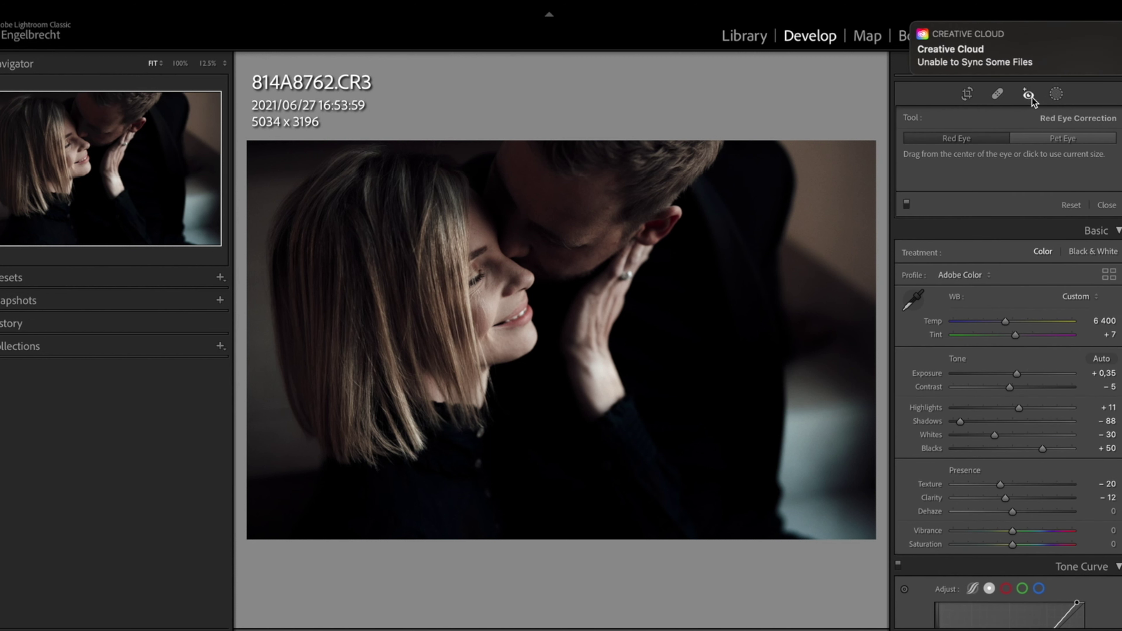
pyautogui.click(1057, 97)
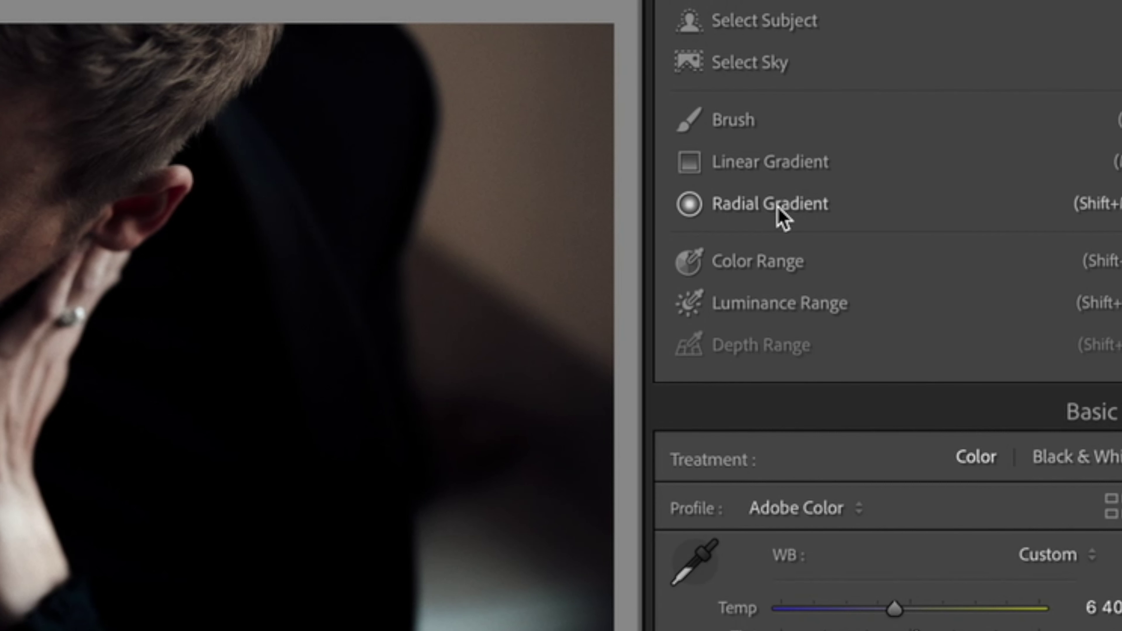
pyautogui.click(953, 141)
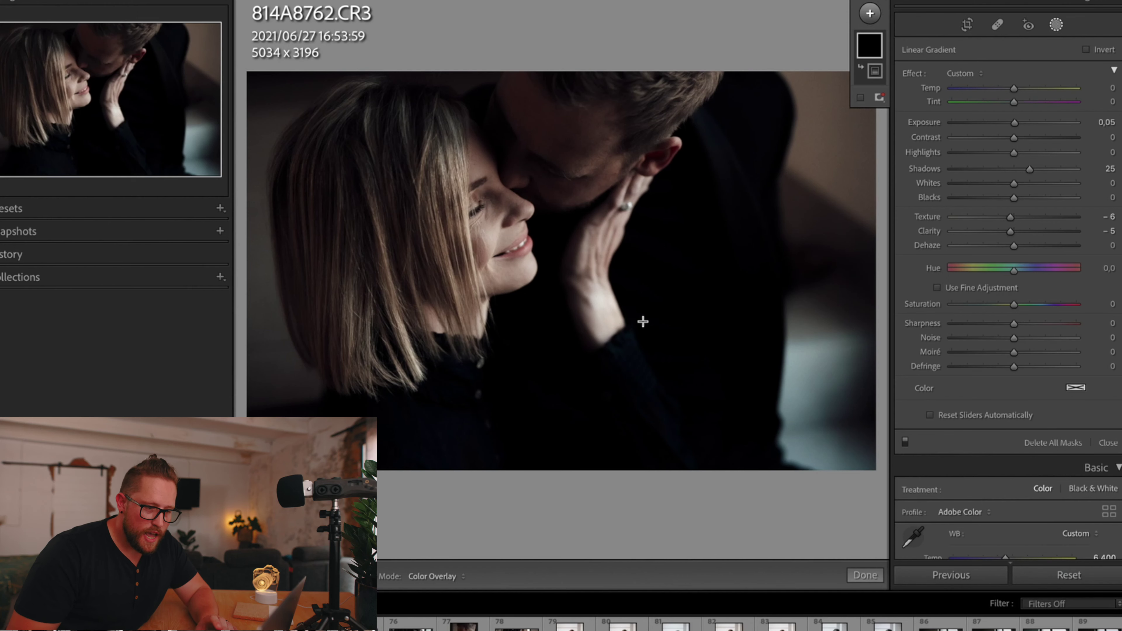
pyautogui.moveTo(829, 327); pyautogui.dragTo(447, 211)
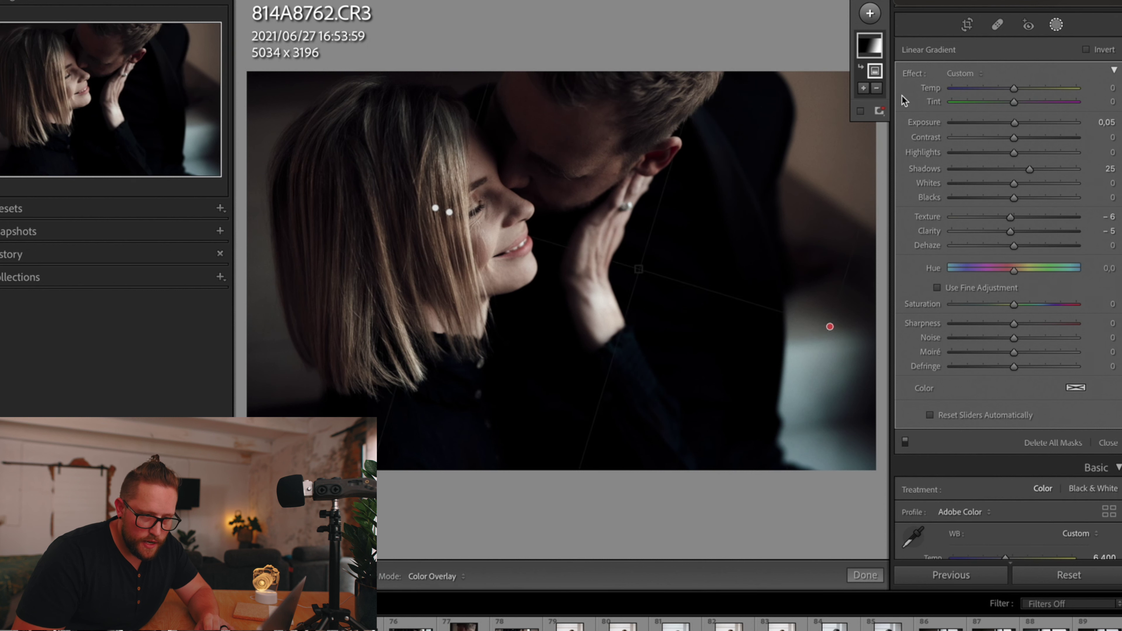
pyautogui.moveTo(1016, 124); pyautogui.dragTo(1018, 124)
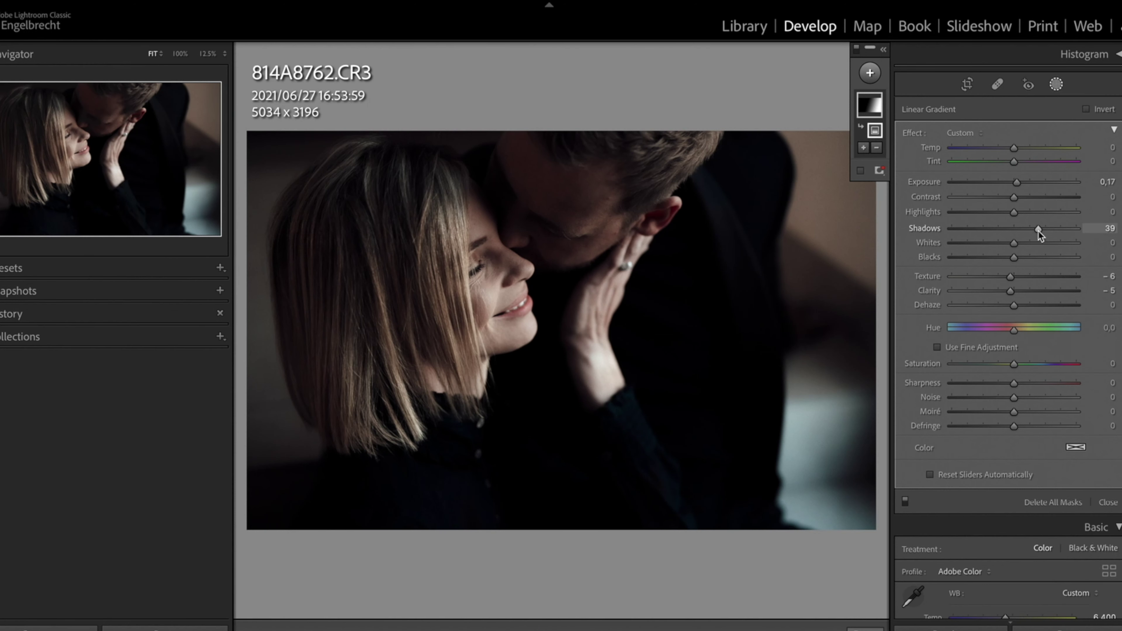
pyautogui.moveTo(1014, 197)
pyautogui.mouseDown()
pyautogui.moveTo(992, 197)
pyautogui.moveTo(1018, 184)
pyautogui.mouseUp()
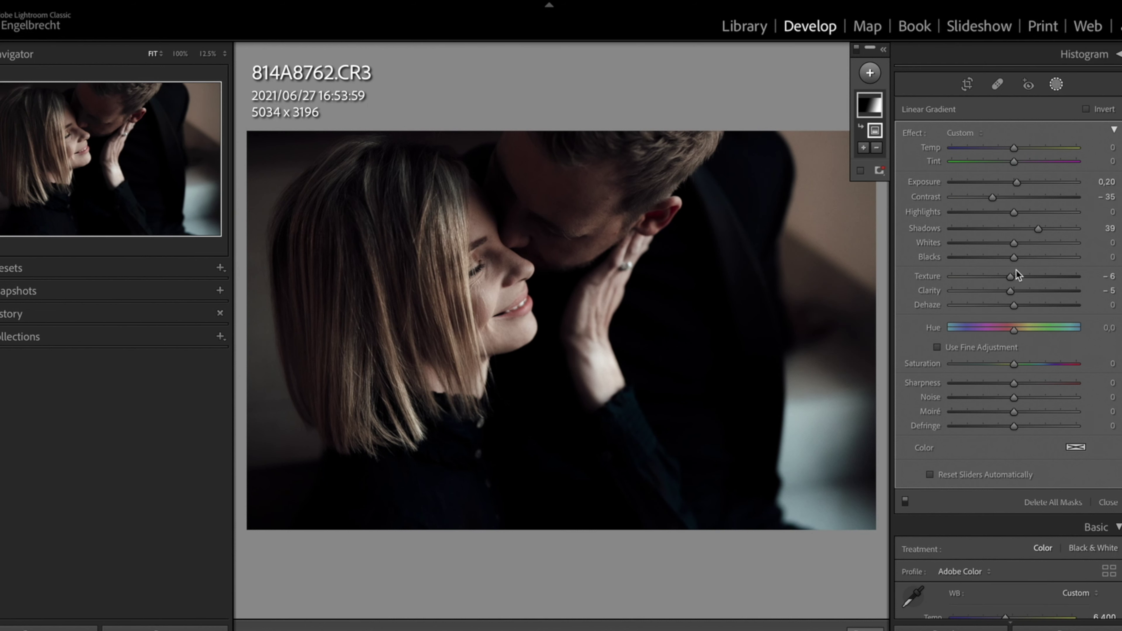
pyautogui.moveTo(1011, 256); pyautogui.dragTo(1001, 256)
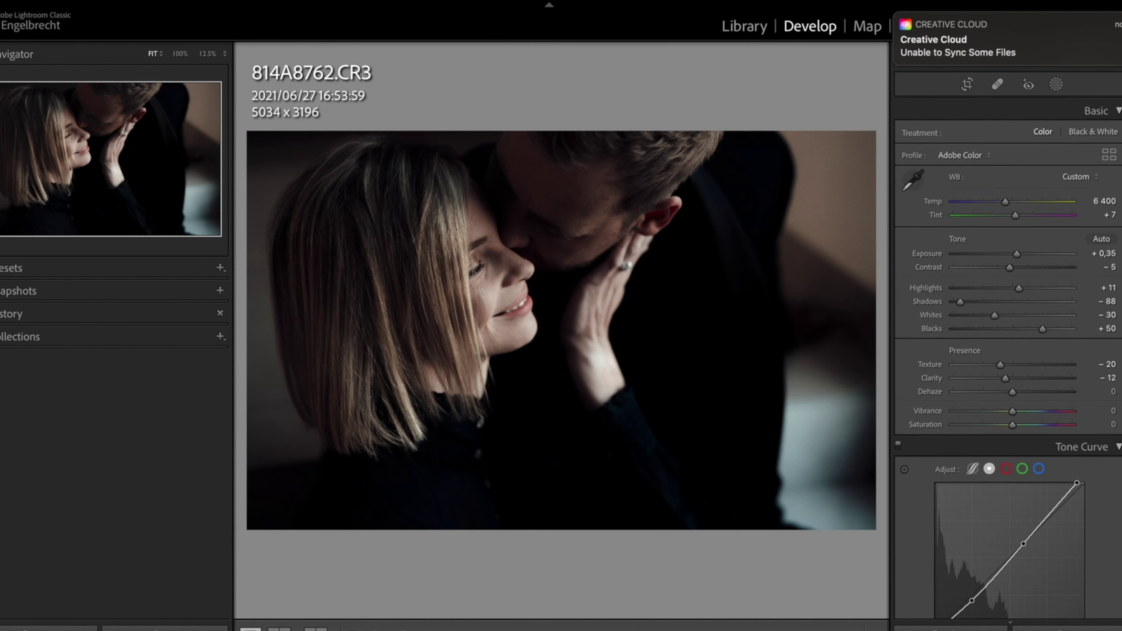
# Draw a second linear gradient mask across the photo to darken that area.
pyautogui.scroll(-1, 935, 81)
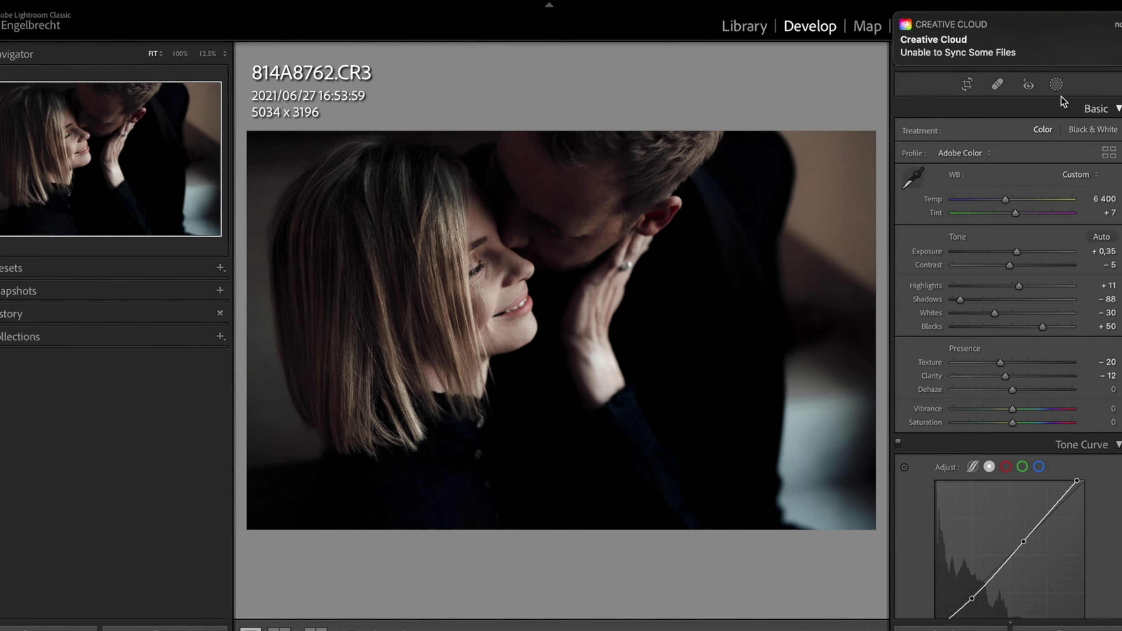
pyautogui.click(1054, 85)
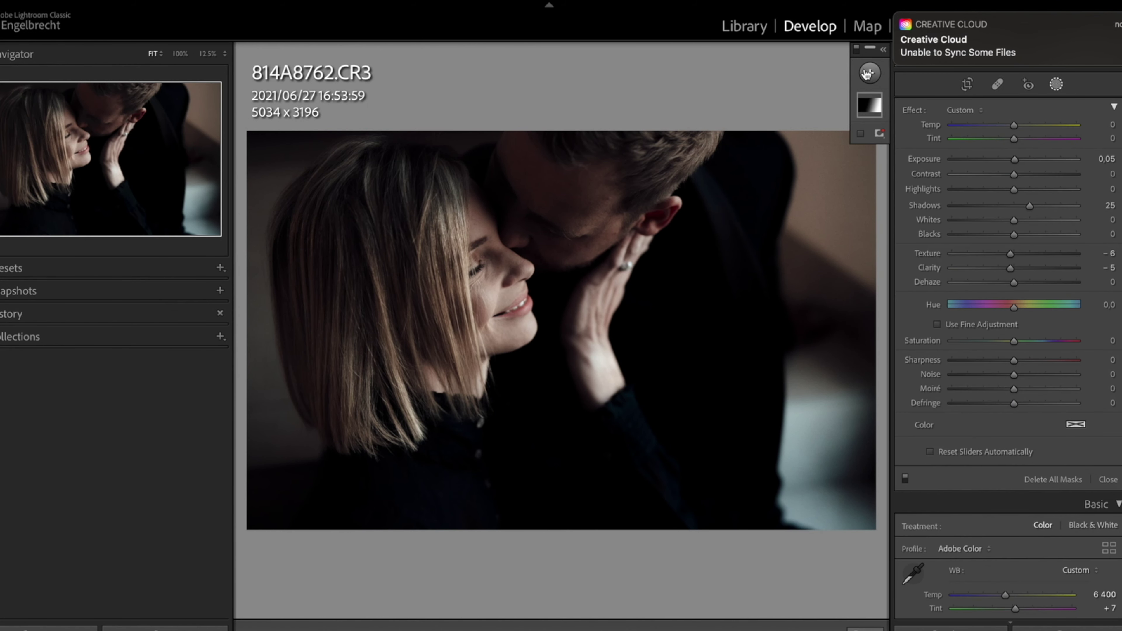
pyautogui.click(868, 74)
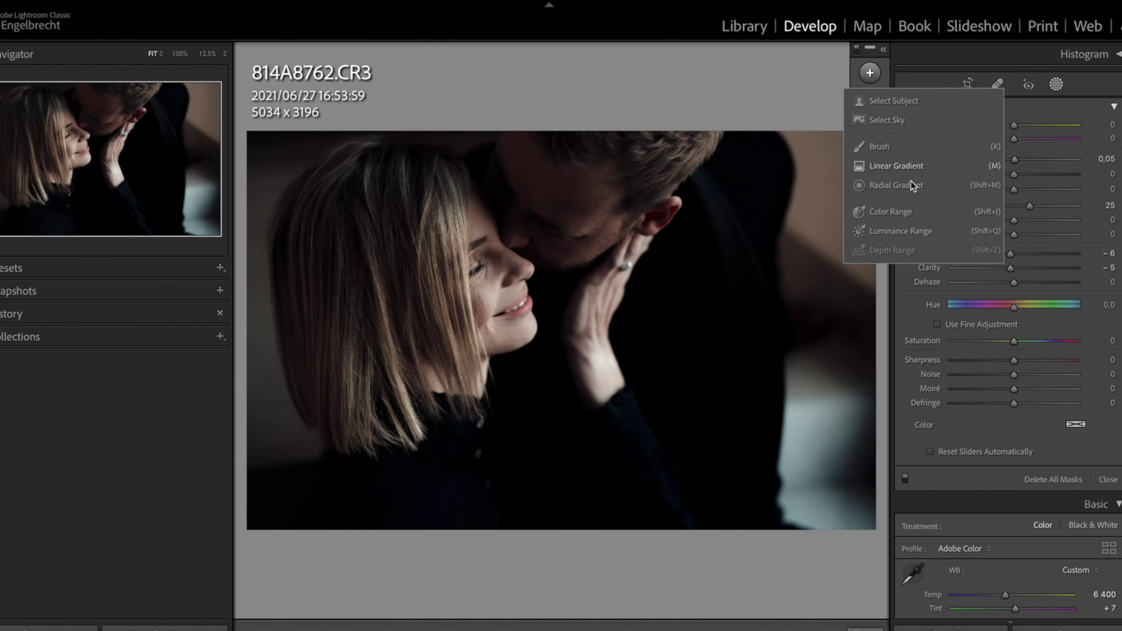
pyautogui.click(925, 167)
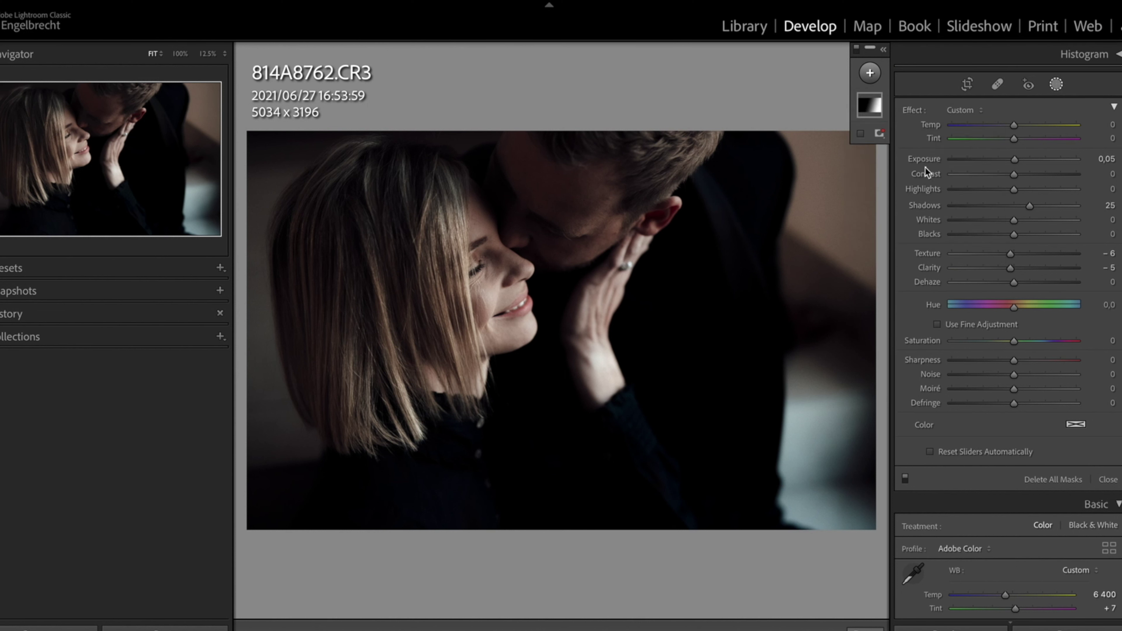
pyautogui.moveTo(264, 294); pyautogui.dragTo(487, 267)
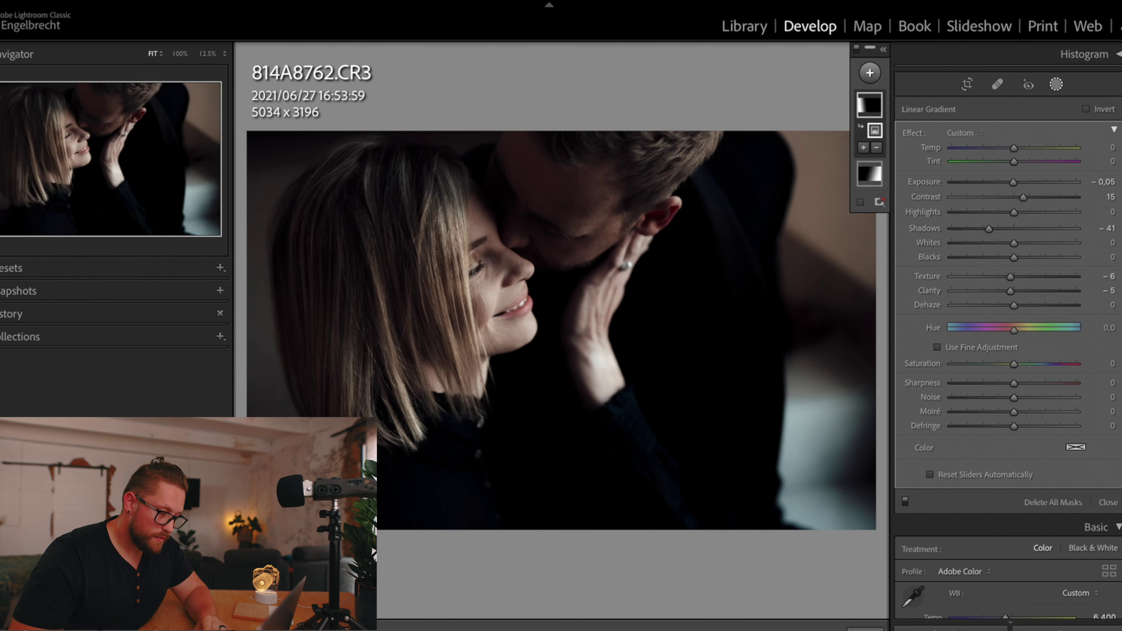
# Send the edited couple portrait to Adobe Photoshop 2022 via Edit In.
pyautogui.rightClick(144, 266)
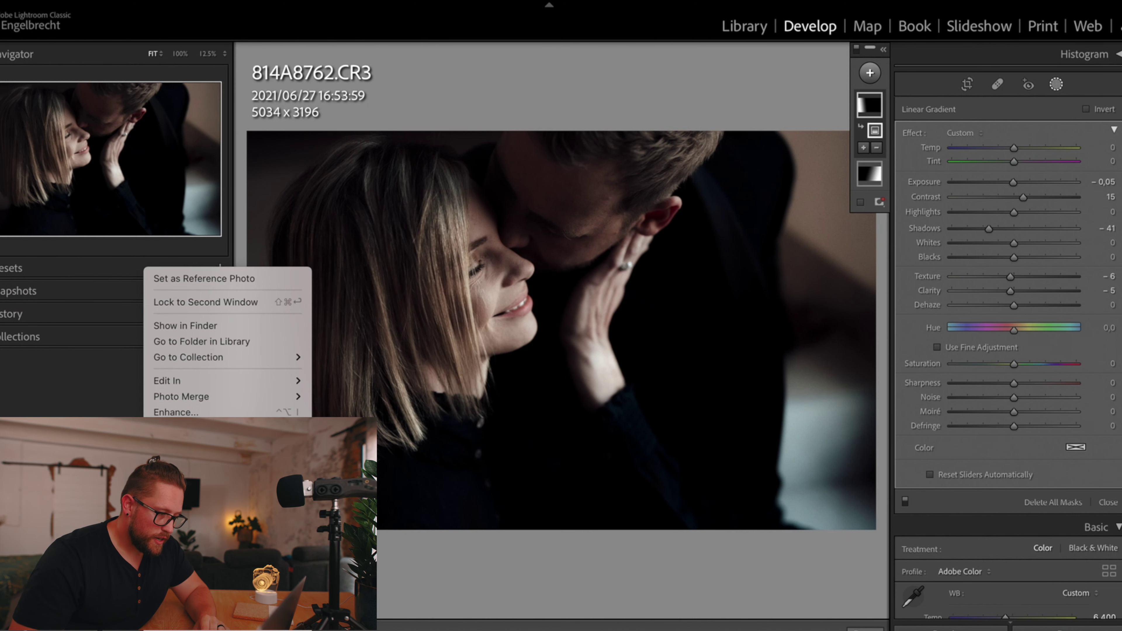
pyautogui.moveTo(243, 387)
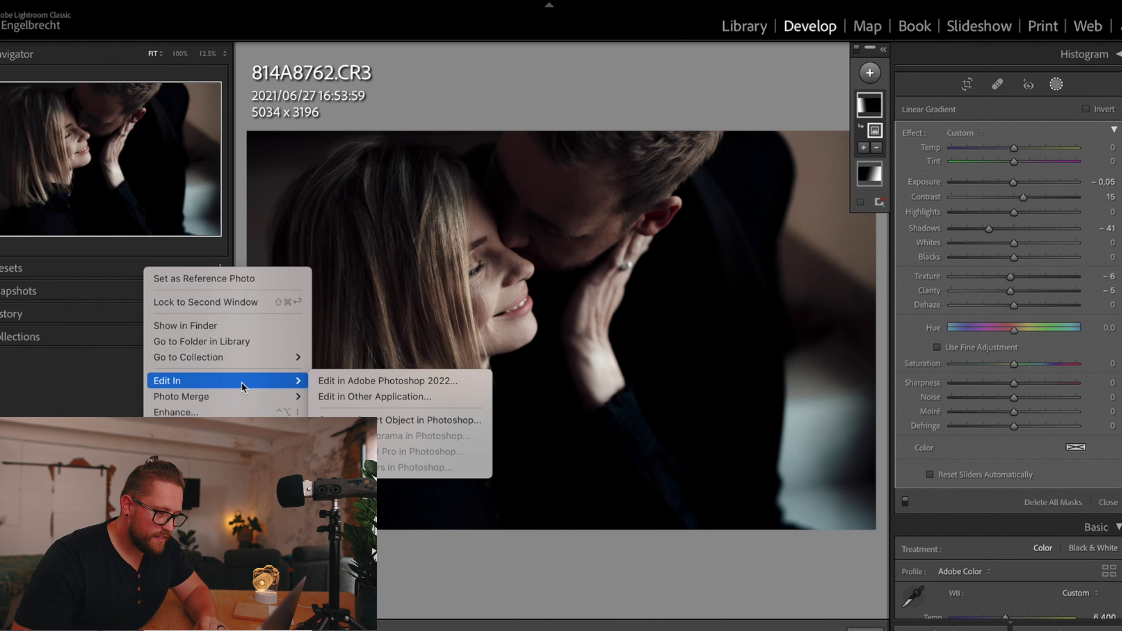
pyautogui.click(443, 379)
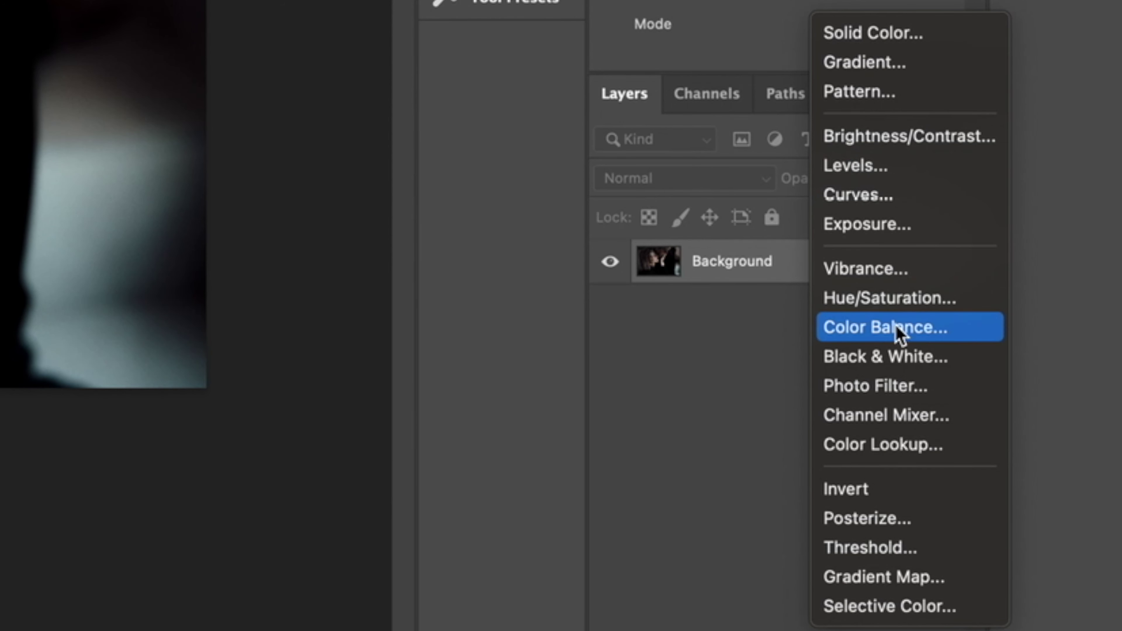
# Add a Multiply Black & White layer with Reds 98, Yellows 105, opacity about 20%.
pyautogui.click(889, 361)
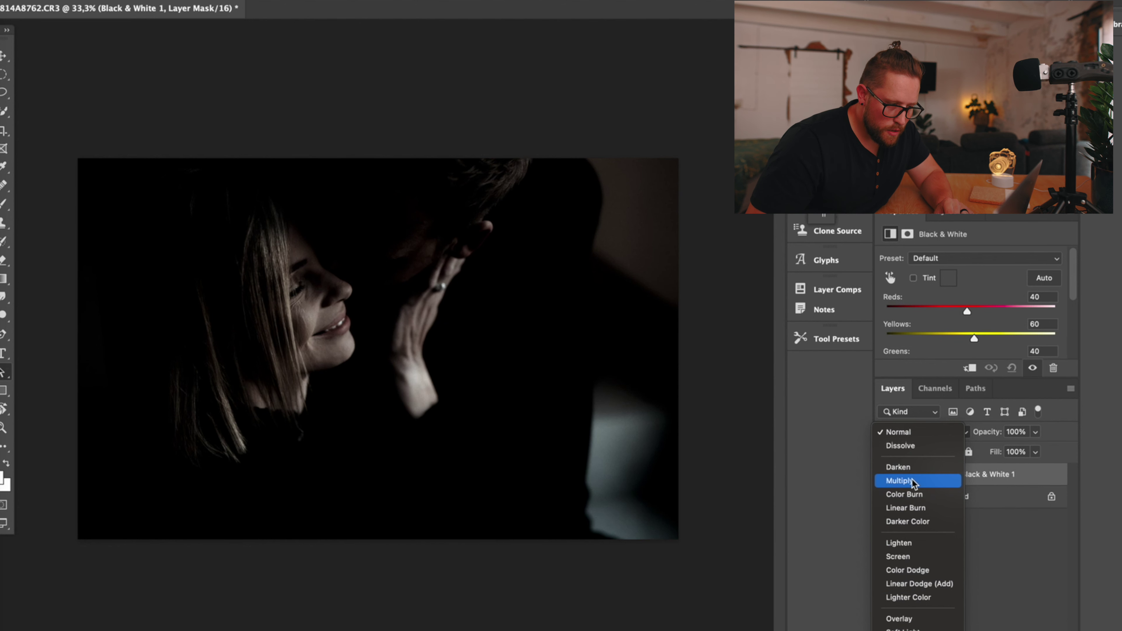
pyautogui.click(913, 480)
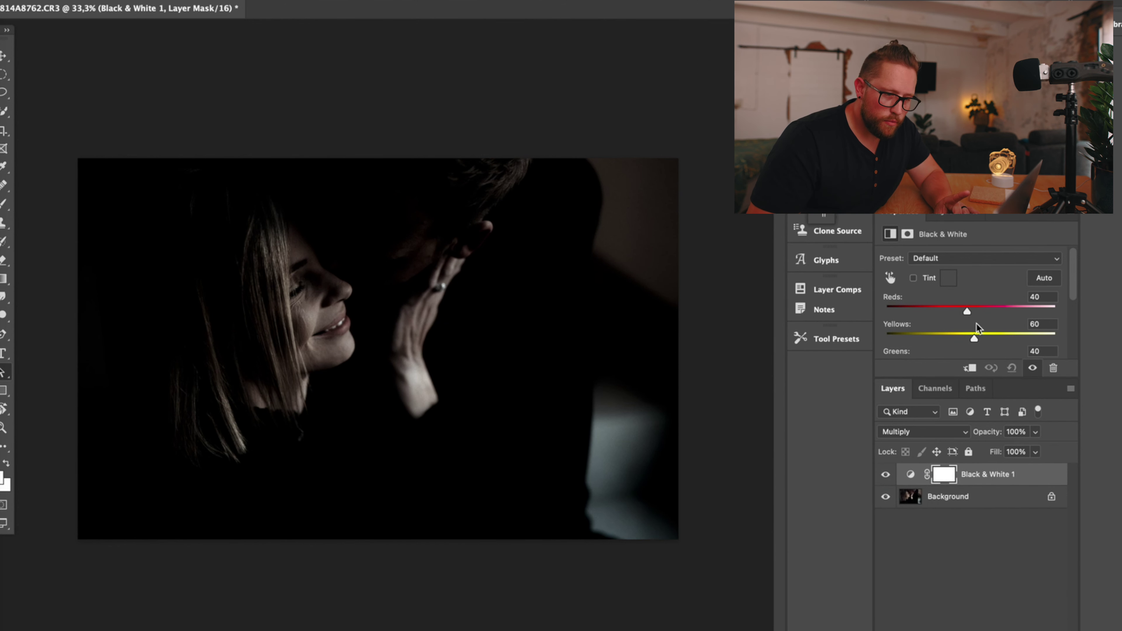
pyautogui.moveTo(968, 312); pyautogui.dragTo(987, 310)
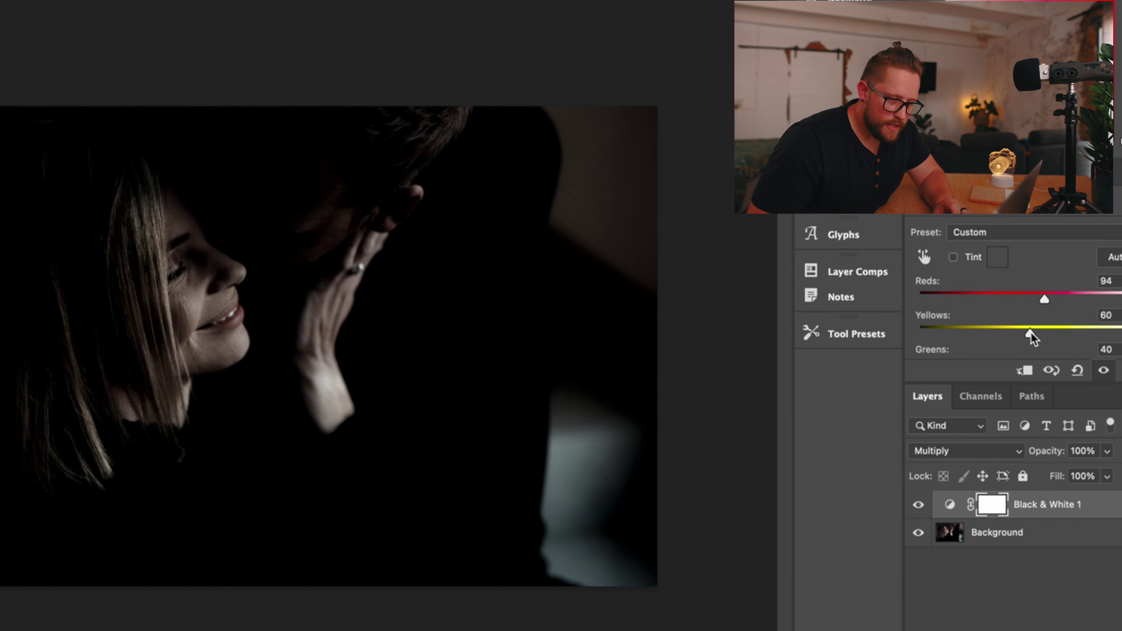
pyautogui.moveTo(1045, 331); pyautogui.dragTo(1050, 331)
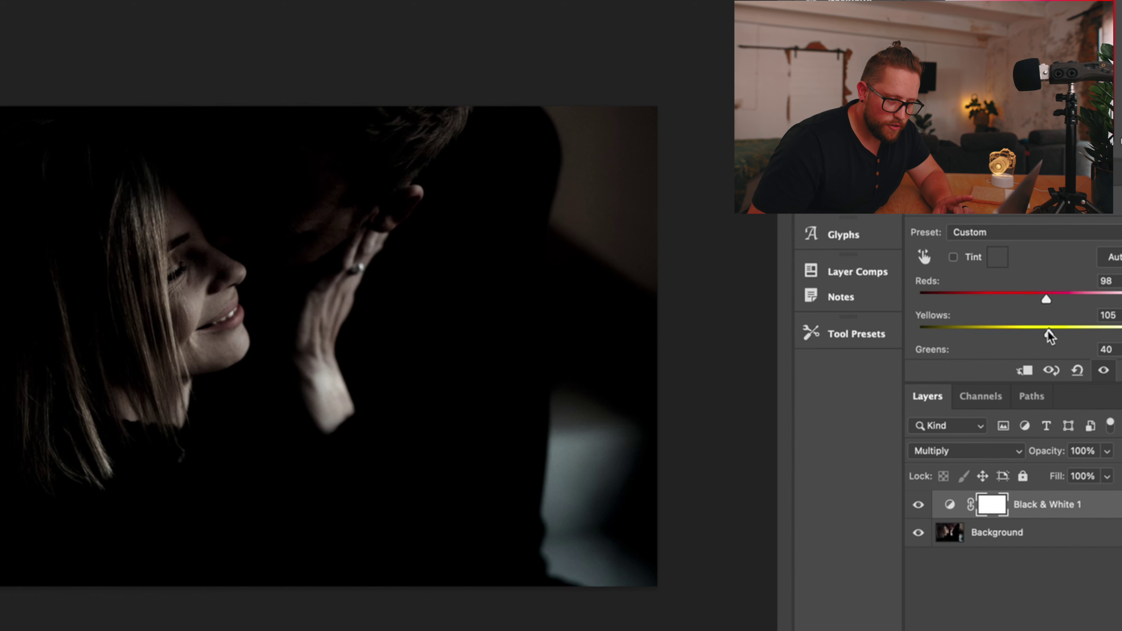
pyautogui.scroll(-3, 991, 297)
pyautogui.moveTo(1019, 302); pyautogui.dragTo(1024, 303)
pyautogui.scroll(-4, 1024, 302)
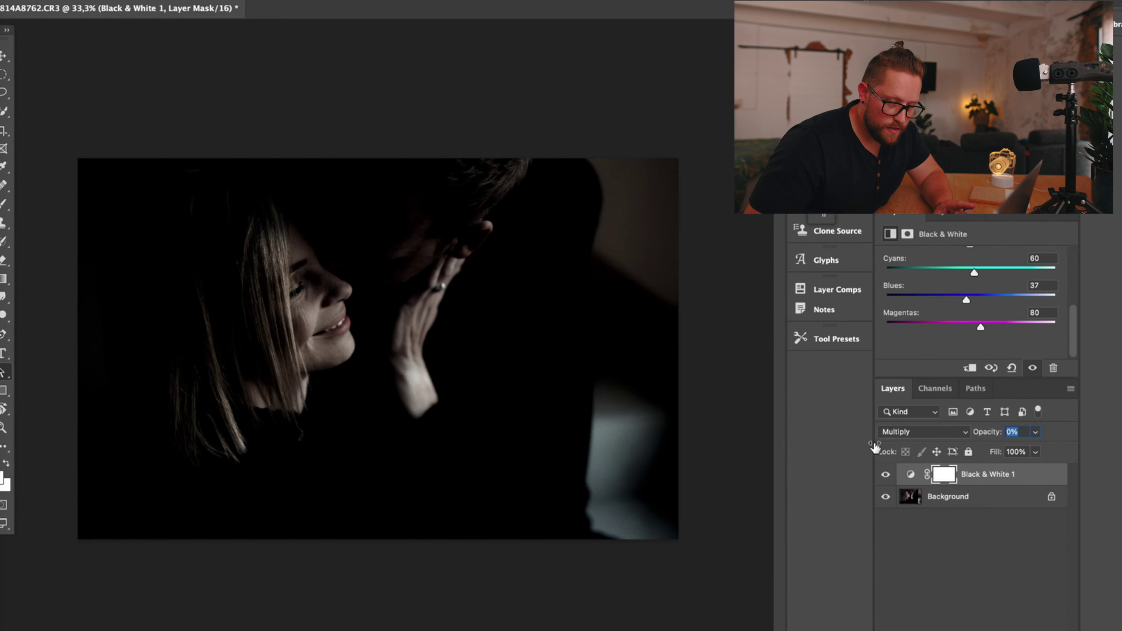
pyautogui.moveTo(888, 447); pyautogui.dragTo(887, 445)
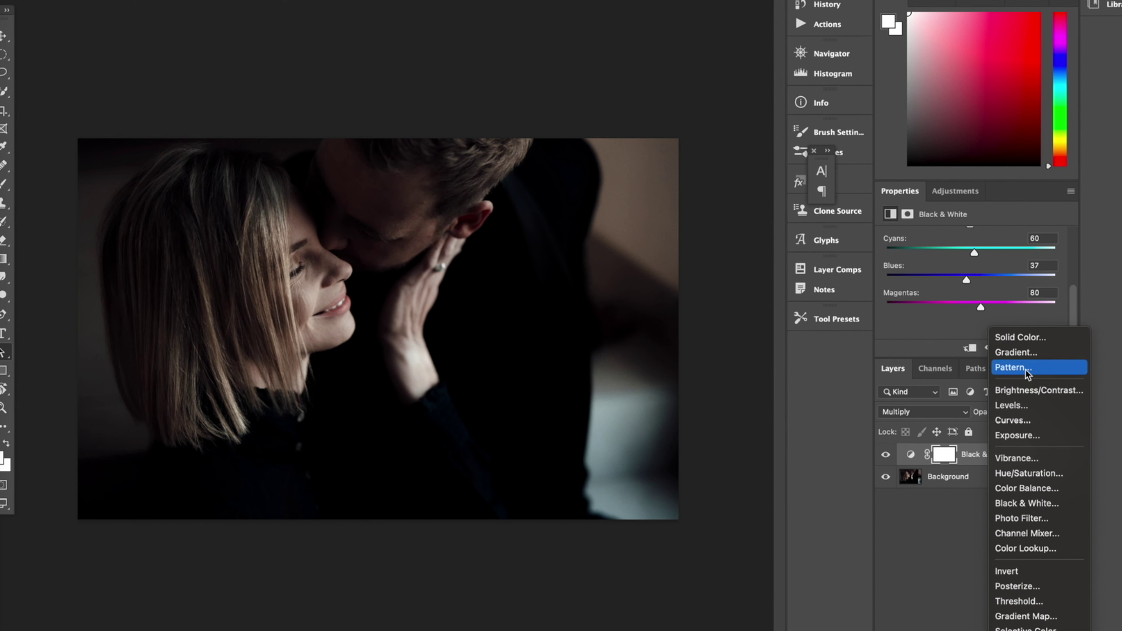
# Add a gradient fill layer whose starting colour stop is a desaturated near-black grey.
pyautogui.click(1019, 353)
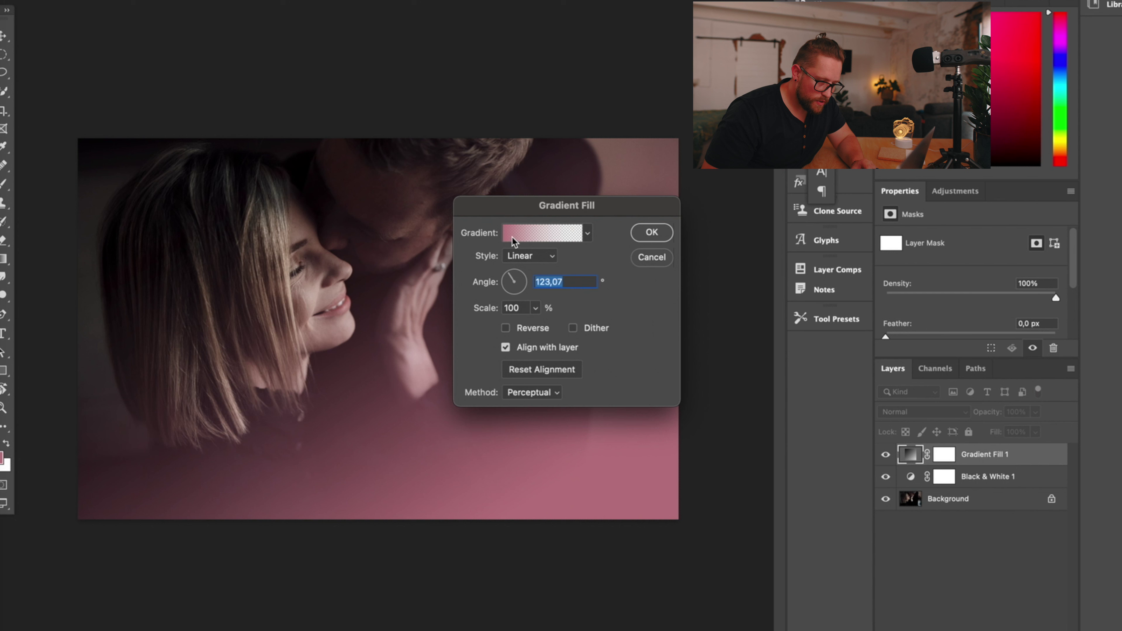
pyautogui.click(509, 238)
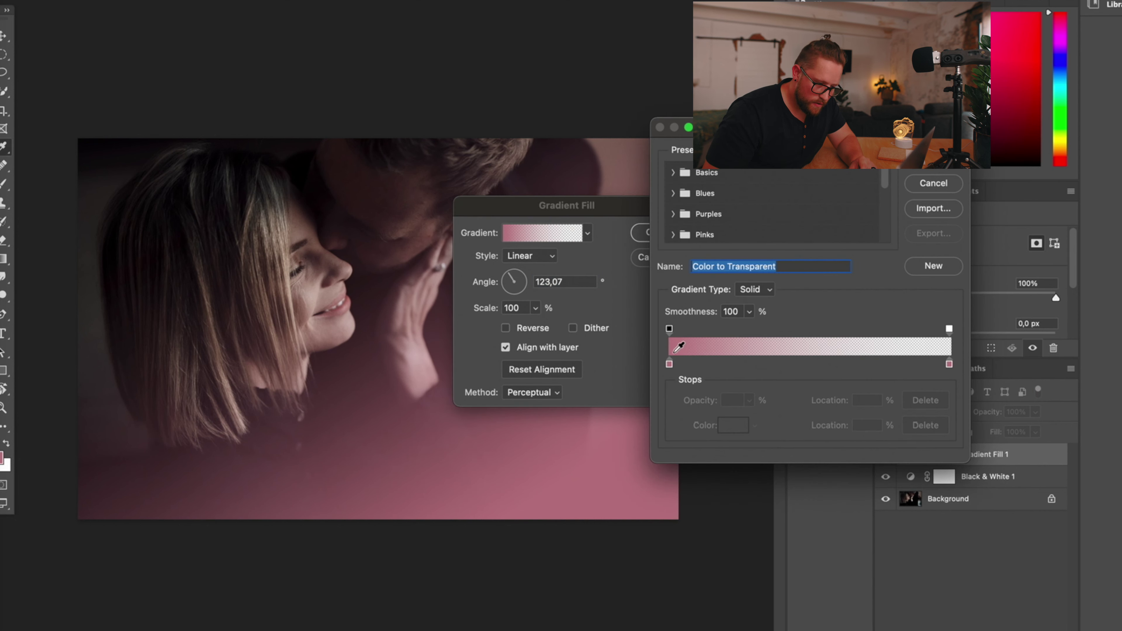
pyautogui.click(669, 364)
pyautogui.click(732, 425)
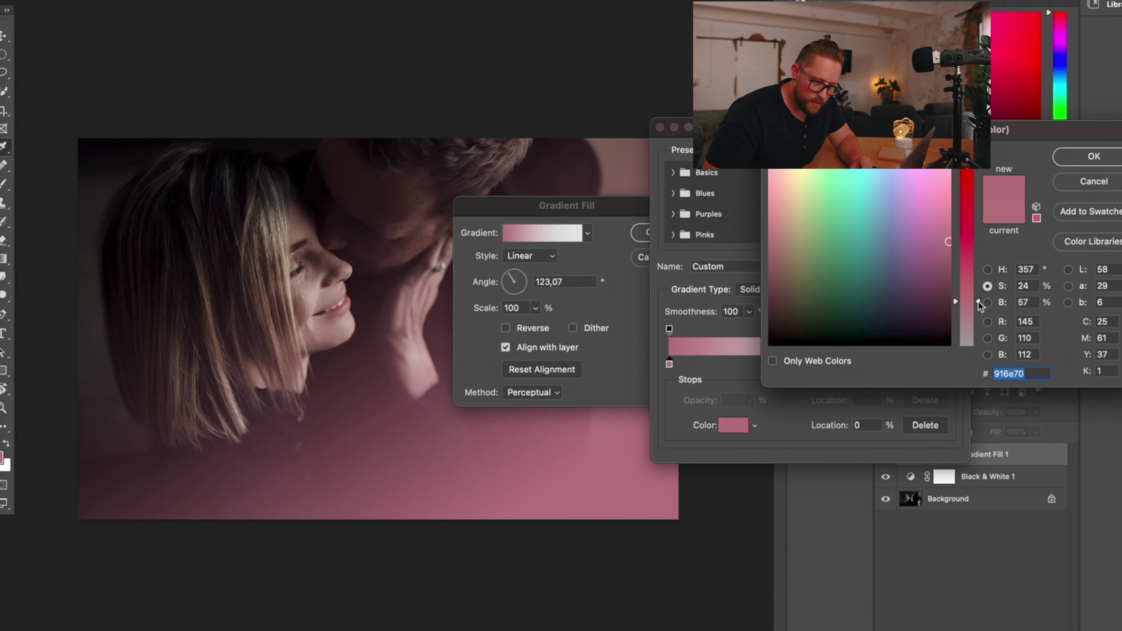
pyautogui.moveTo(979, 305); pyautogui.dragTo(975, 336)
pyautogui.moveTo(832, 314)
pyautogui.mouseDown()
pyautogui.moveTo(780, 317)
pyautogui.moveTo(779, 288)
pyautogui.moveTo(781, 301)
pyautogui.mouseUp()
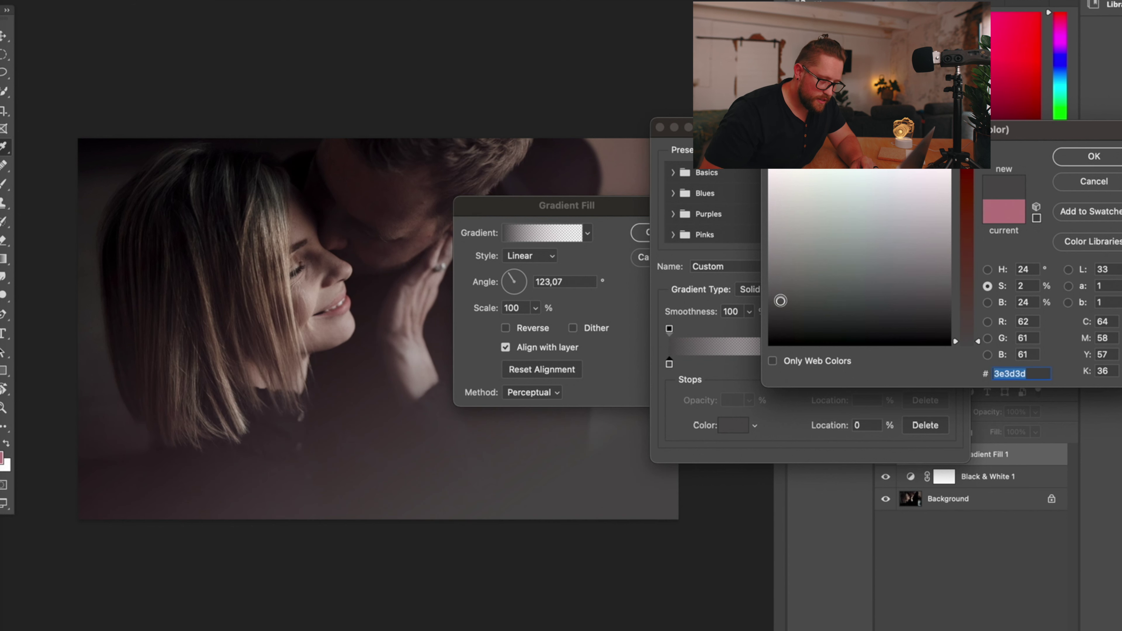
pyautogui.click(1094, 156)
# Apply the gradient fill at a 123.07° angle and lower its opacity to 30%.
pyautogui.press('Return')
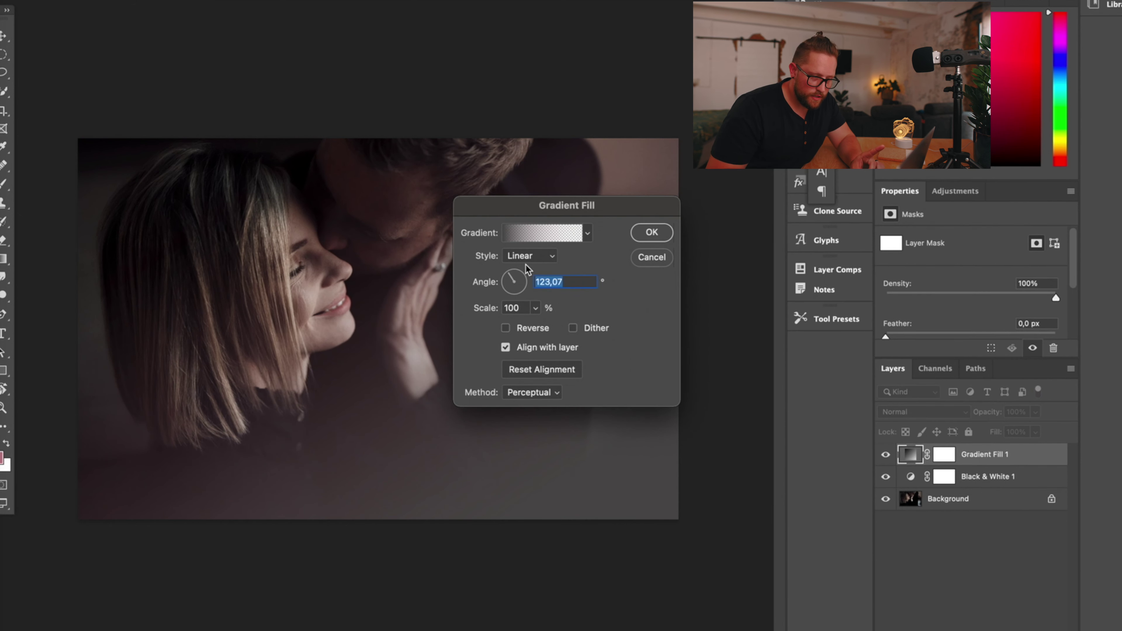
pyautogui.click(651, 232)
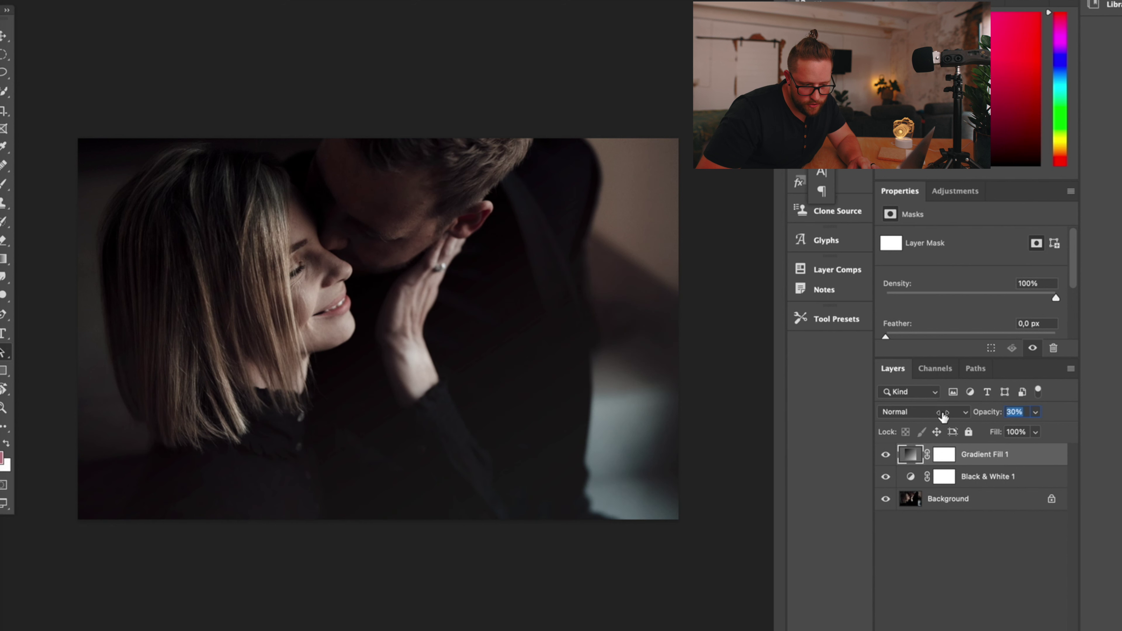
pyautogui.moveTo(943, 416); pyautogui.dragTo(944, 416)
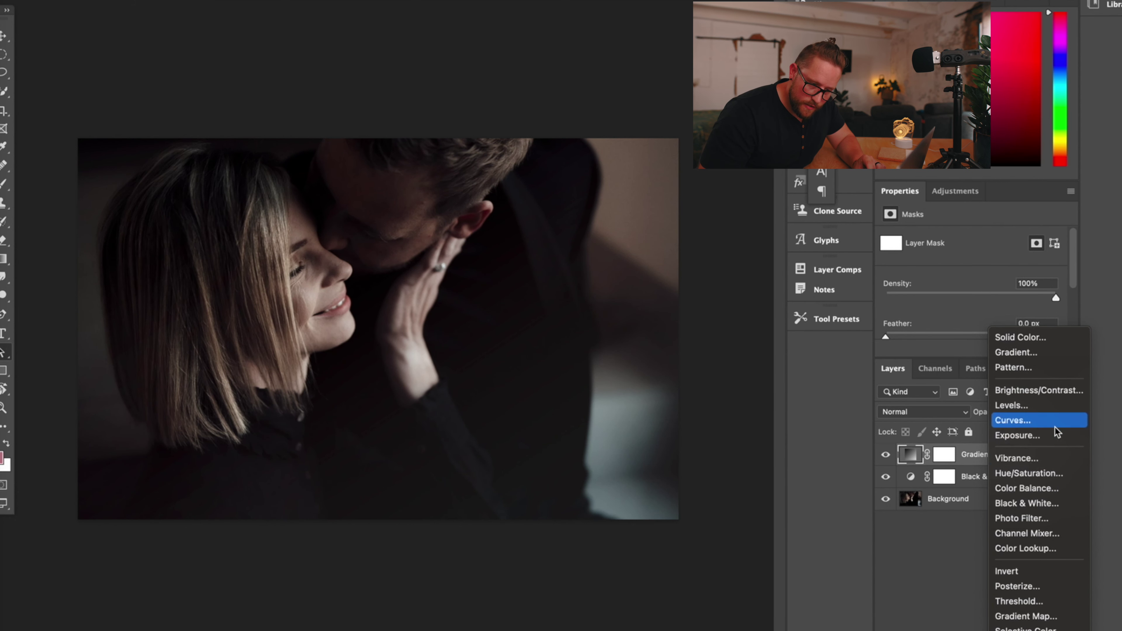
# Add a Solid Color fill layer in near-black brown #21201e.
pyautogui.click(1024, 337)
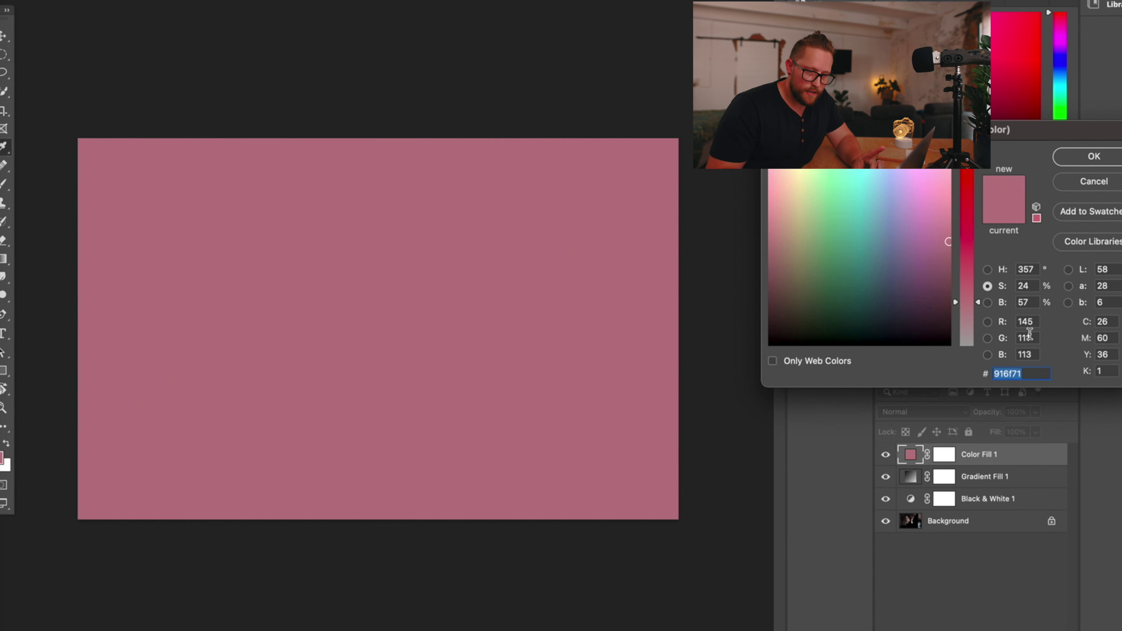
pyautogui.click(787, 325)
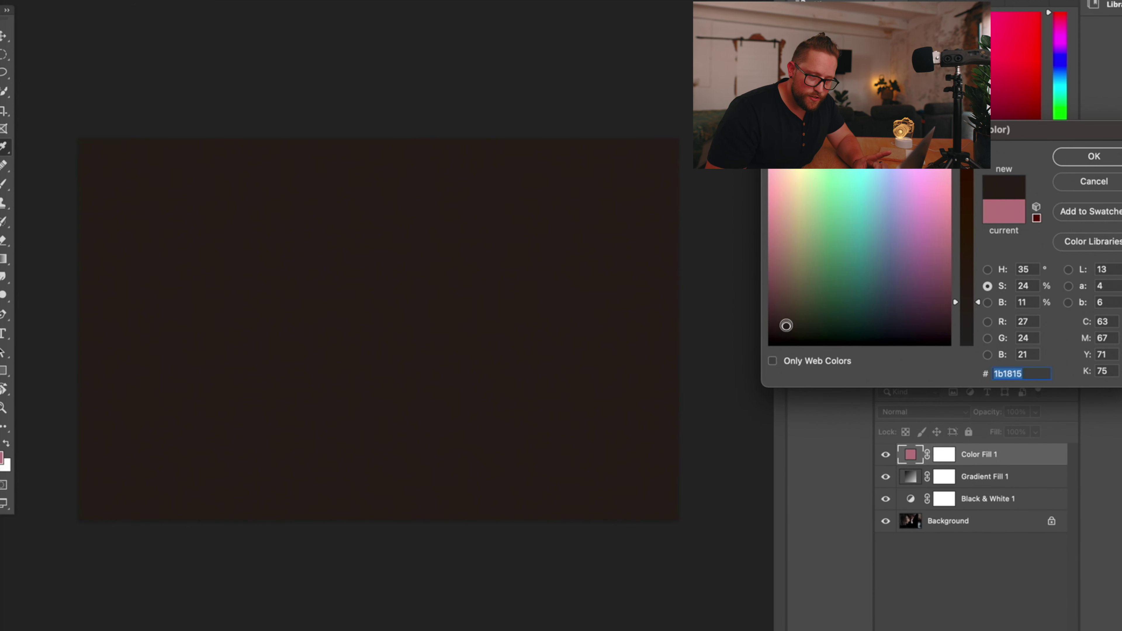
pyautogui.click(792, 321)
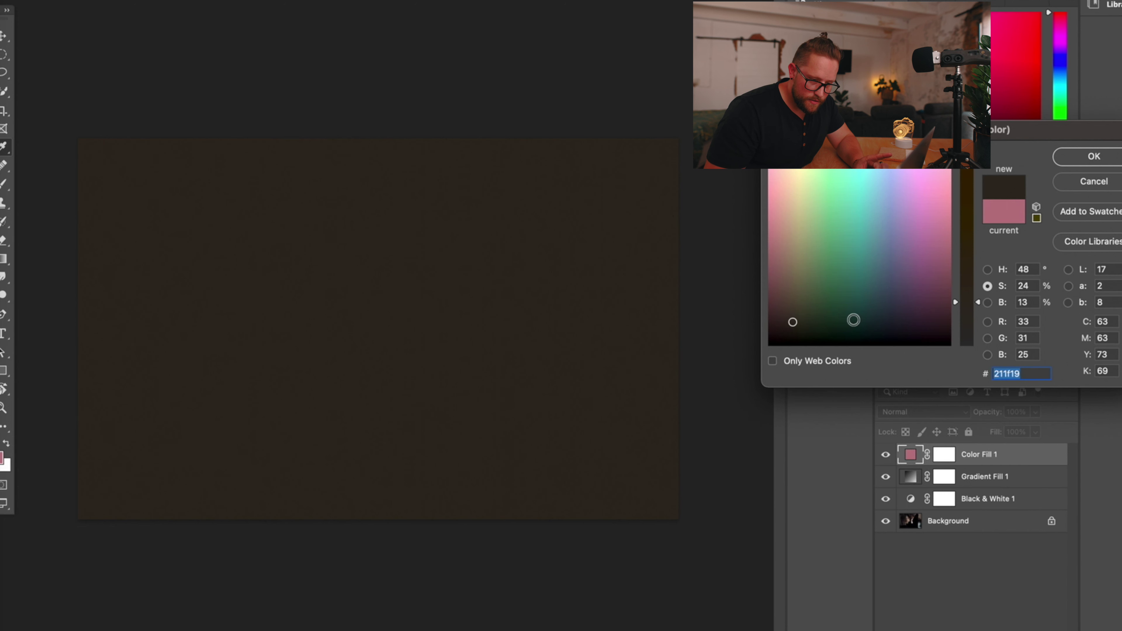
pyautogui.moveTo(976, 310); pyautogui.dragTo(975, 328)
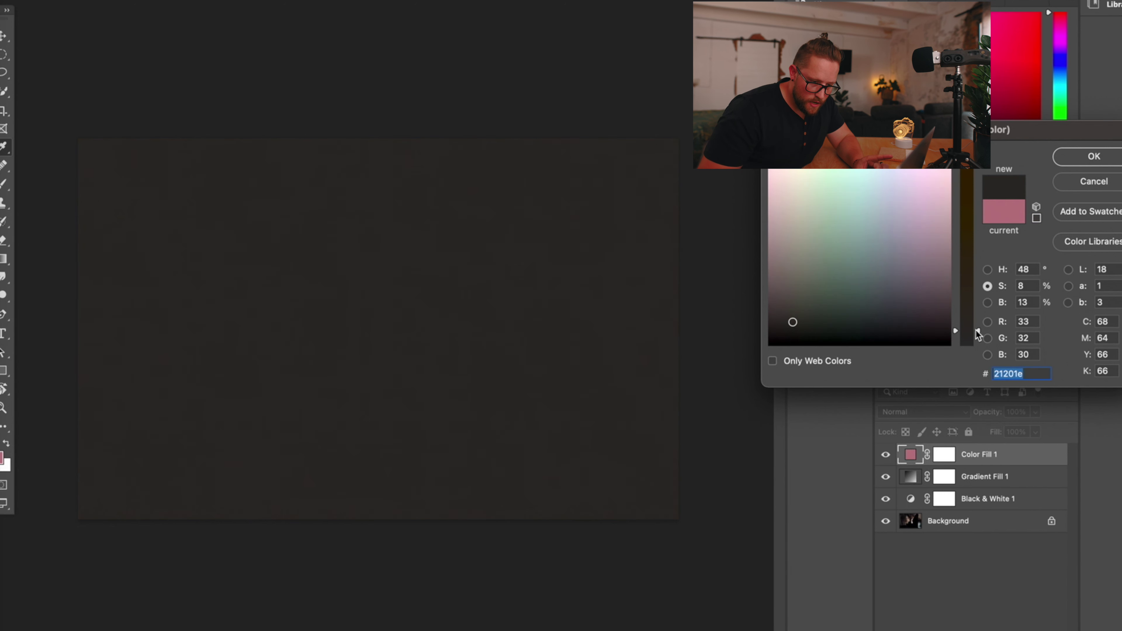
pyautogui.click(1111, 155)
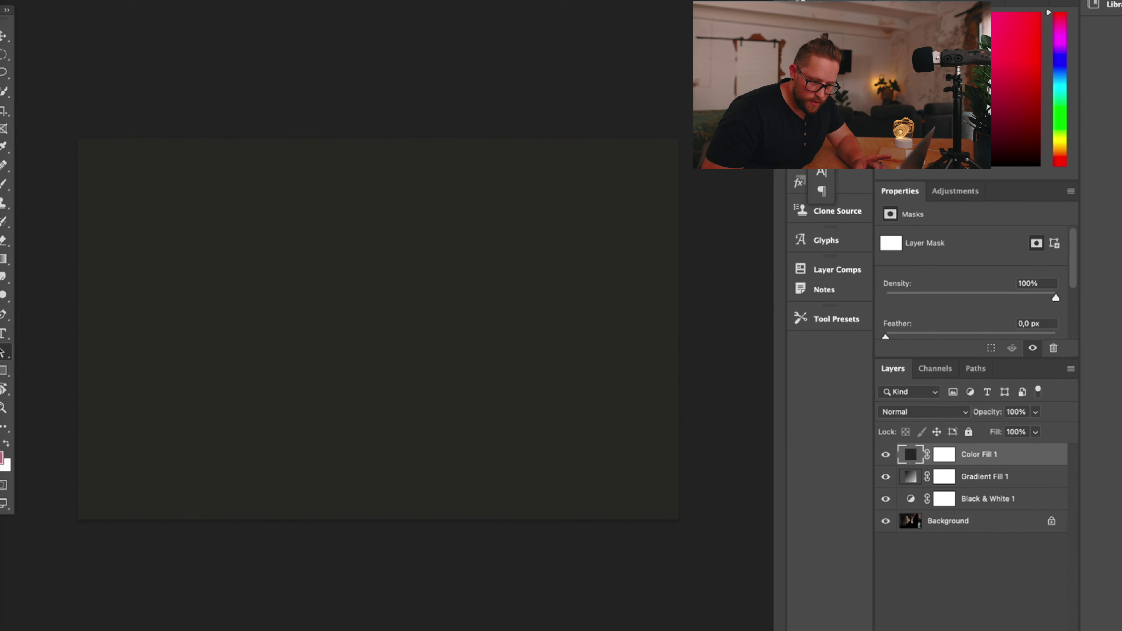
# Blend the colour fill with Lighten at 12% opacity, then hide it to compare.
pyautogui.click(906, 410)
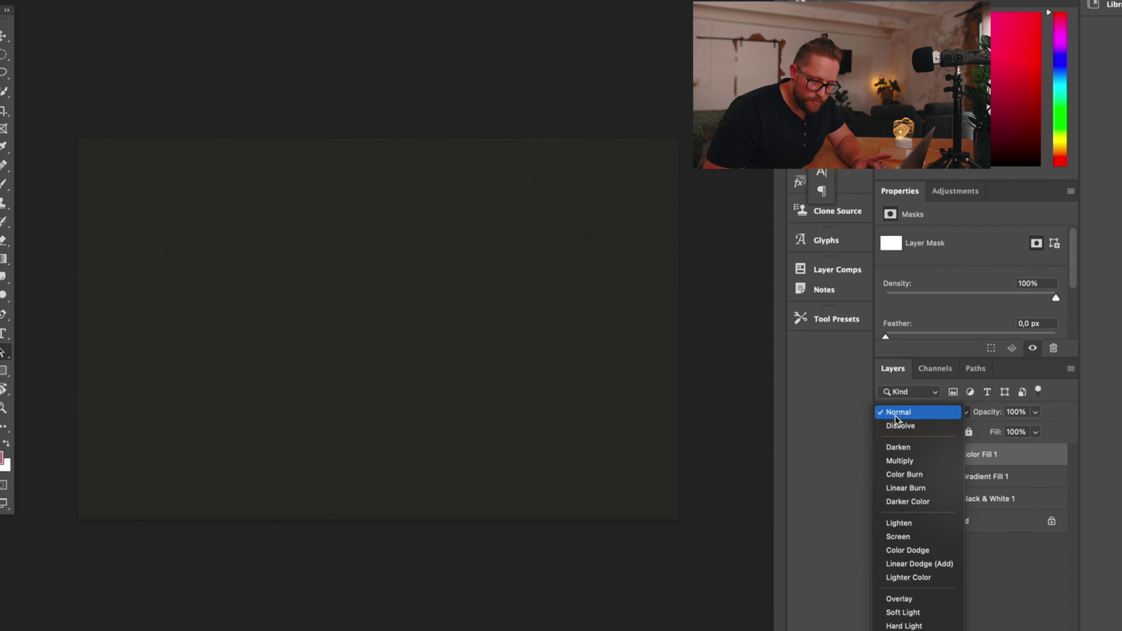
pyautogui.click(895, 417)
pyautogui.click(897, 412)
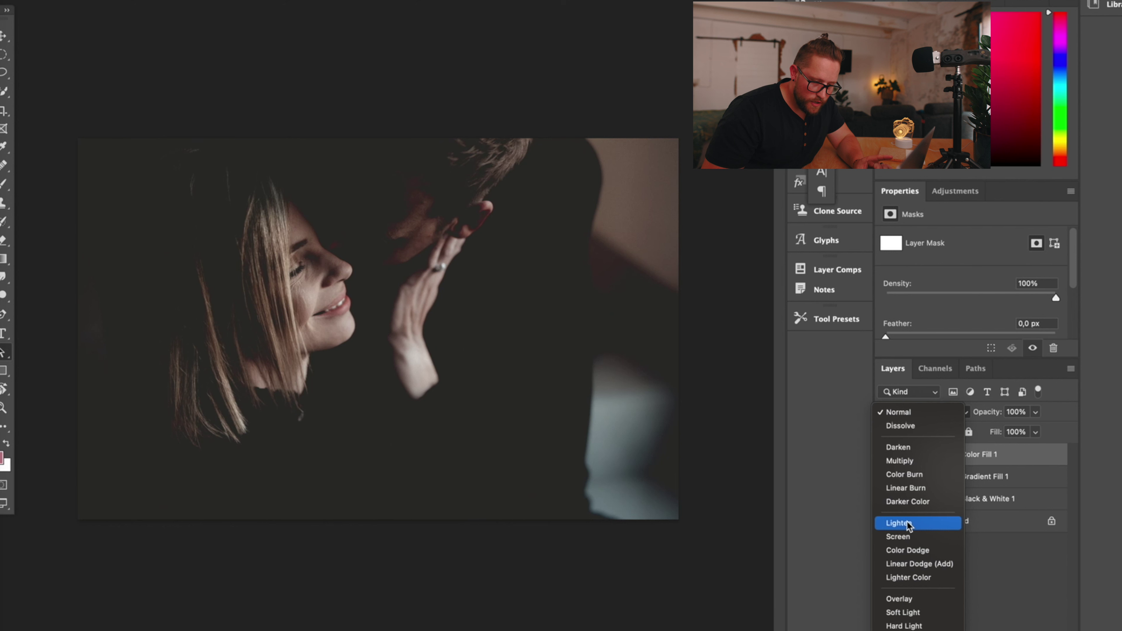
pyautogui.click(908, 524)
pyautogui.moveTo(992, 417); pyautogui.dragTo(929, 418)
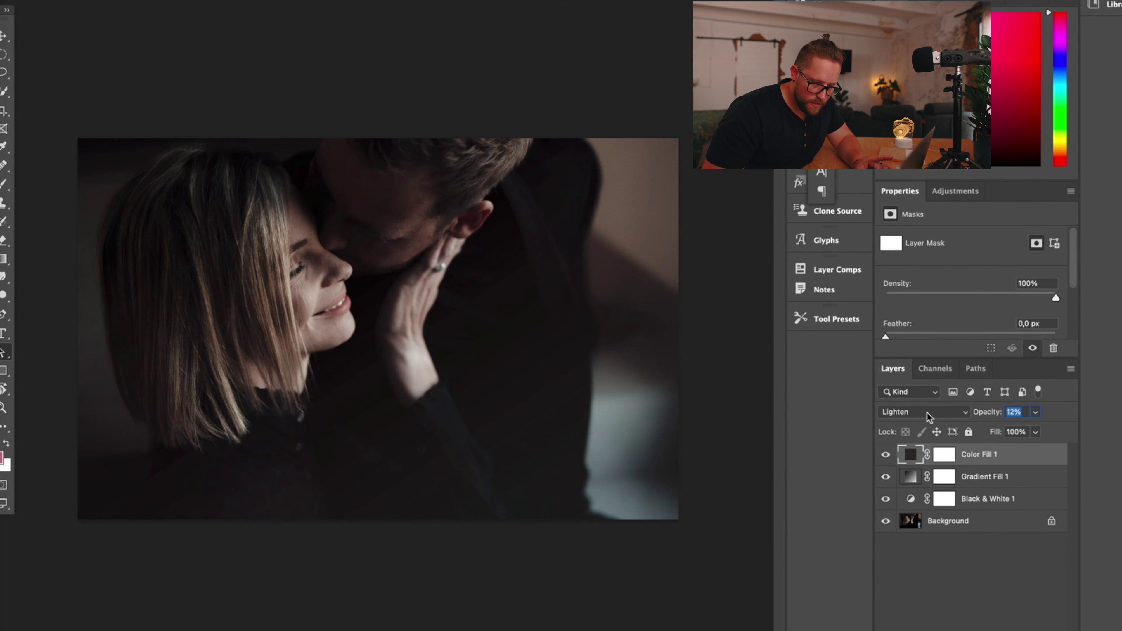
pyautogui.press('Return')
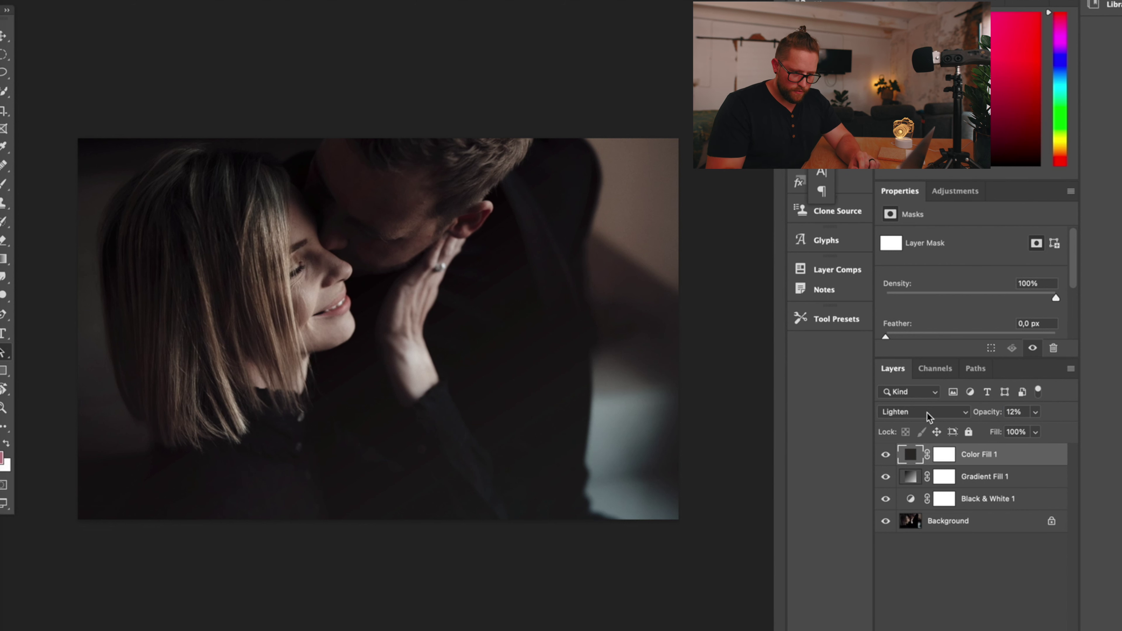
pyautogui.click(883, 454)
# Re-show the colour fill, set Vibrance 1 to +7, and drop Gradient Fill 1 to 20% opacity.
pyautogui.click(883, 454)
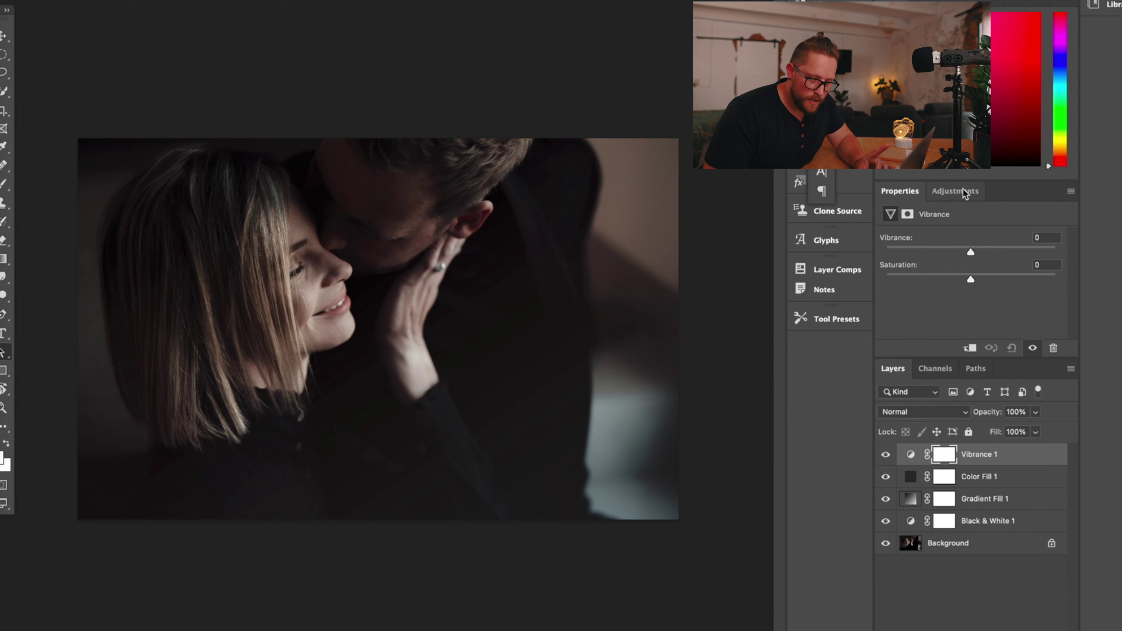
pyautogui.moveTo(972, 252); pyautogui.dragTo(972, 252)
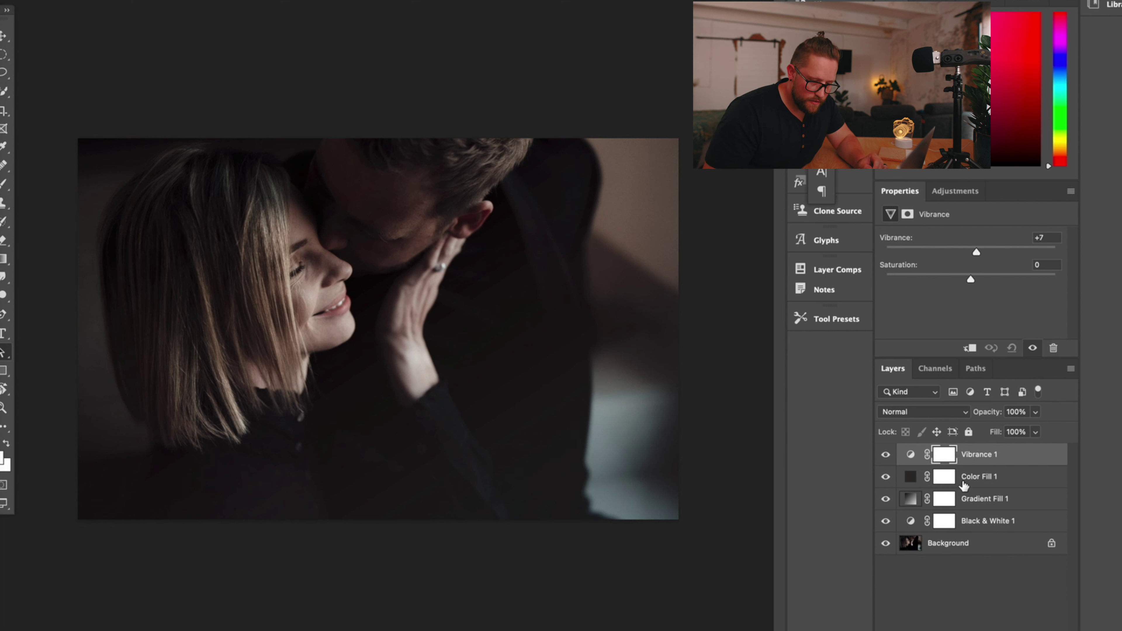
pyautogui.click(1015, 480)
pyautogui.click(1010, 498)
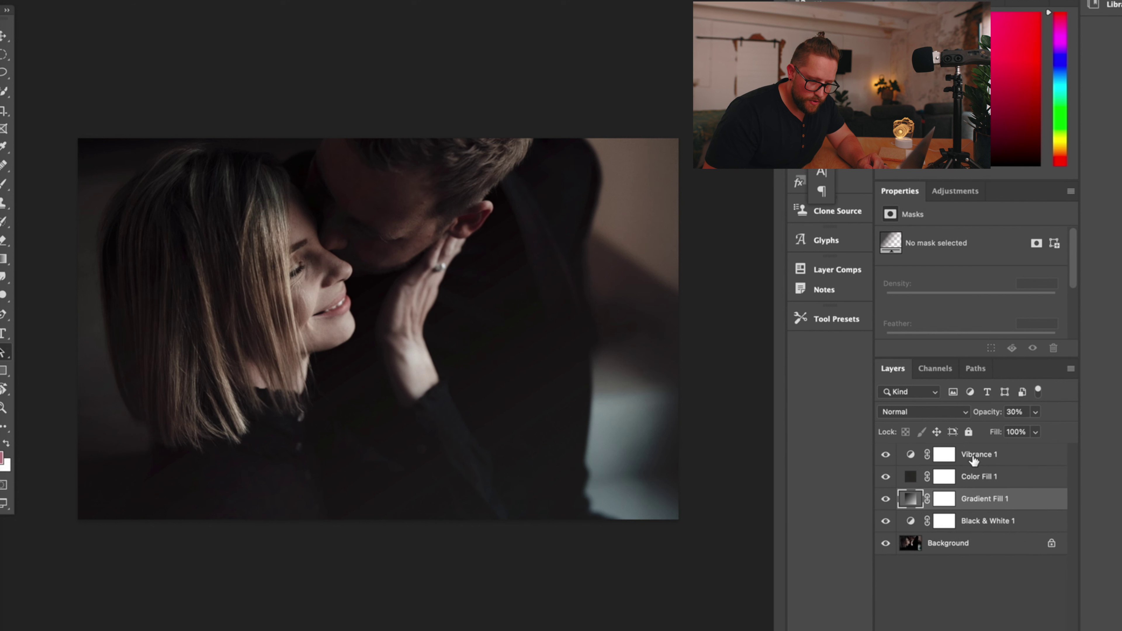
pyautogui.moveTo(976, 416); pyautogui.dragTo(979, 416)
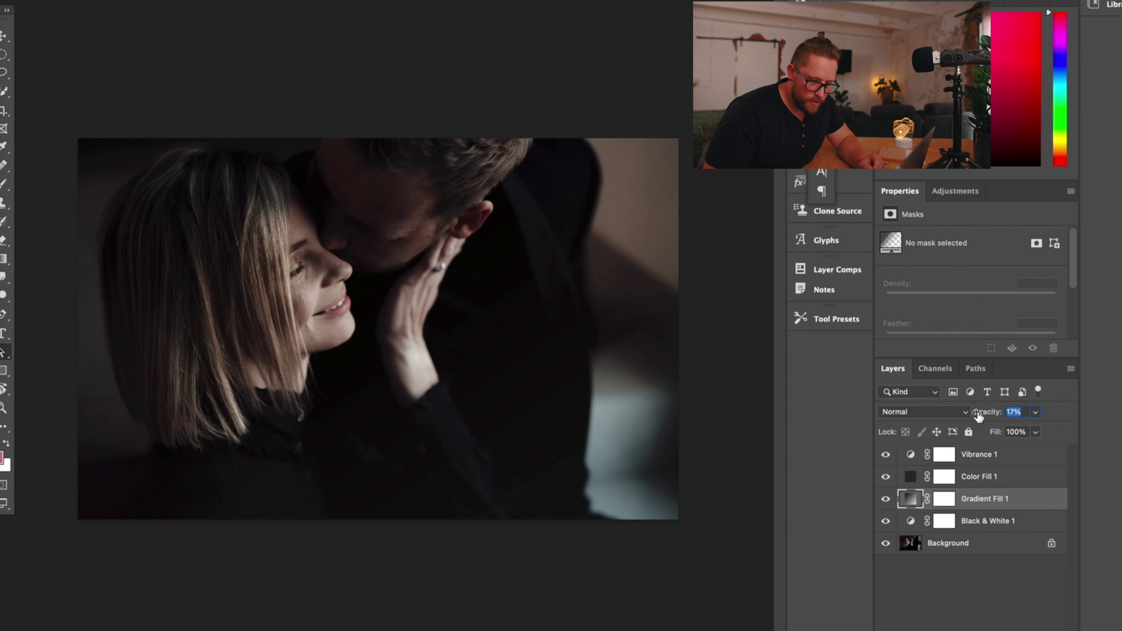
pyautogui.press('Return')
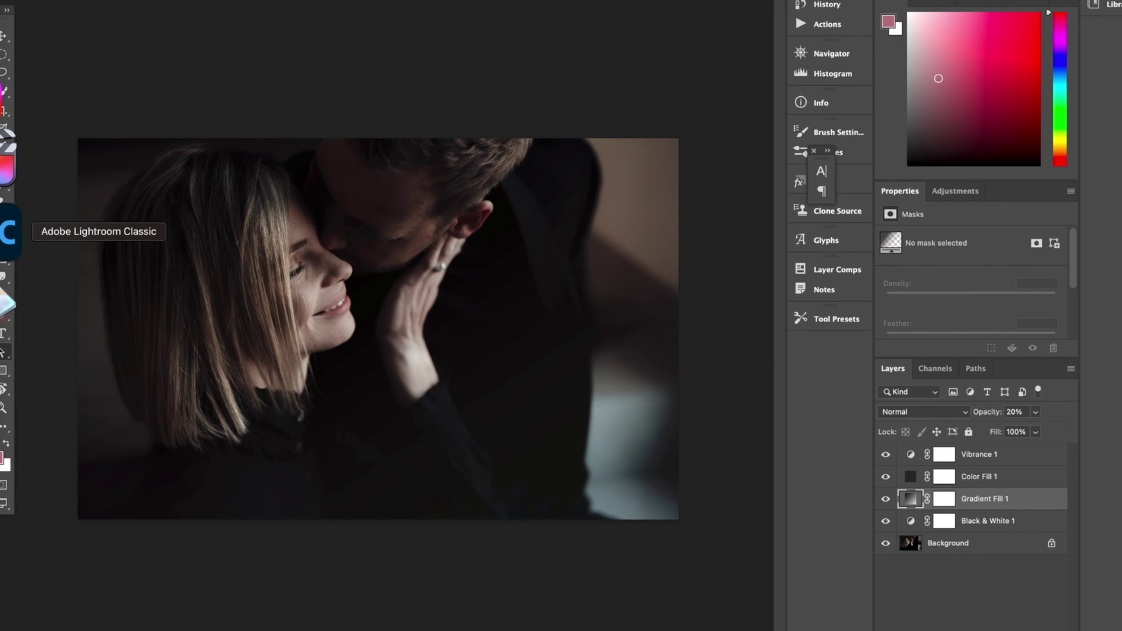
# Send another photo from Lightroom Classic to Photoshop, then select the four grading layers.
pyautogui.click(11, 232)
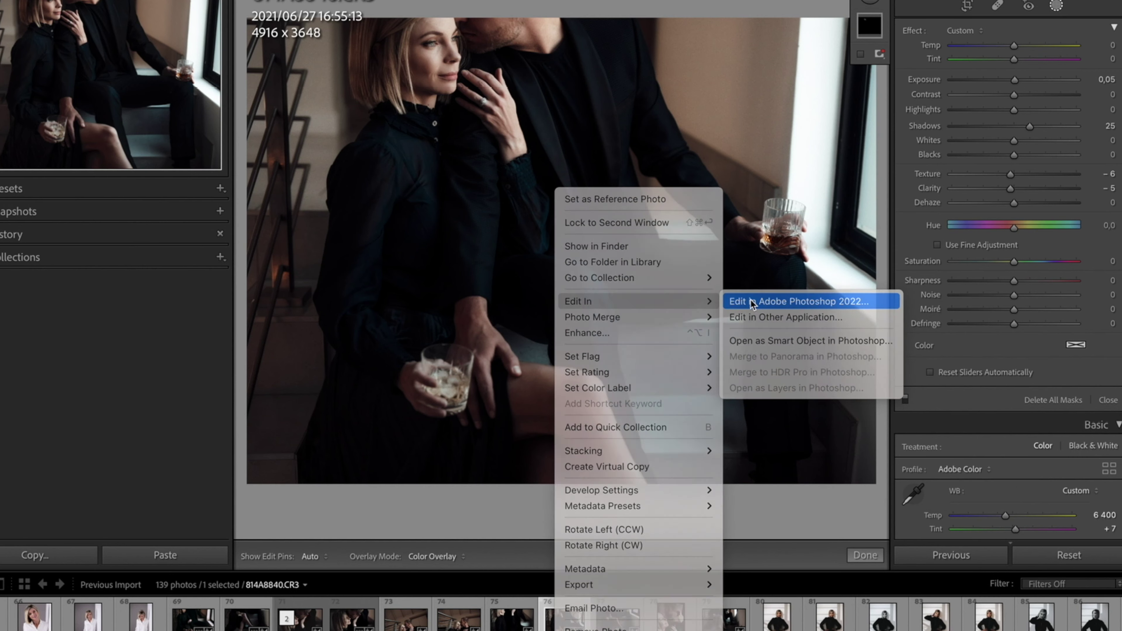
pyautogui.click(753, 304)
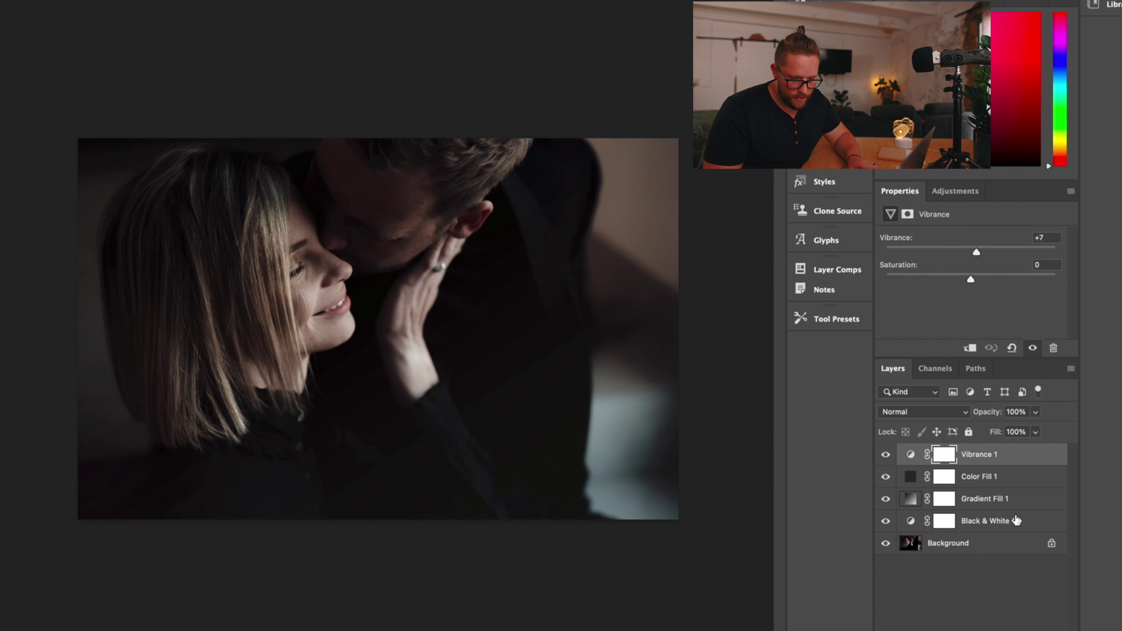
pyautogui.keyDown('shift'); pyautogui.click(1016, 520); pyautogui.keyUp('shift')
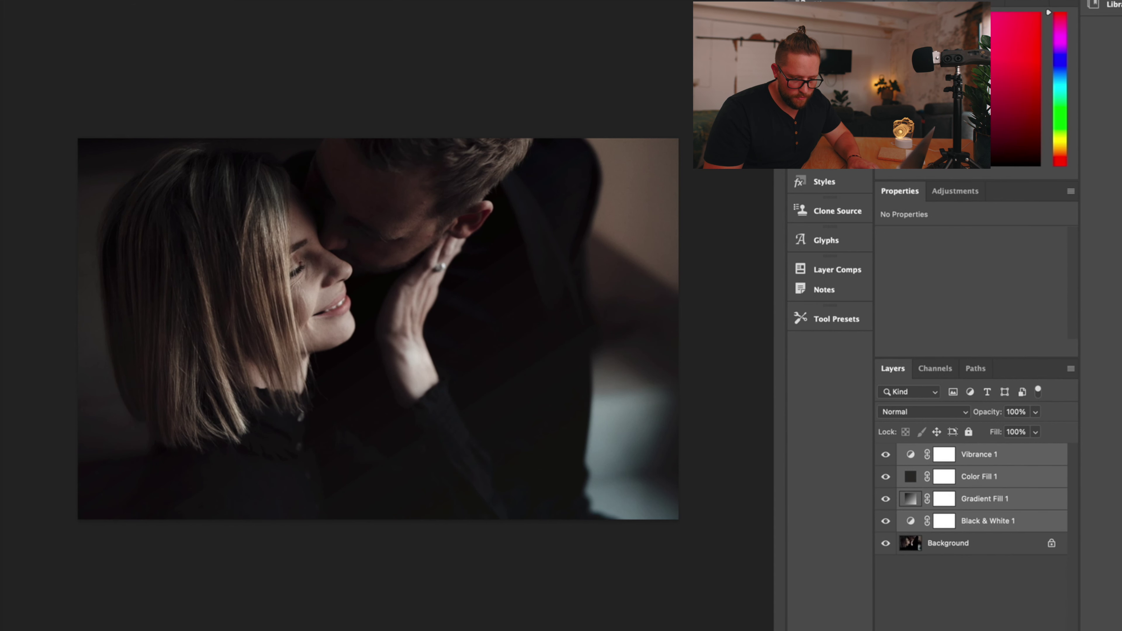
# Group the four grading layers into Group 1 and toggle its visibility to compare.
pyautogui.press('super+g')
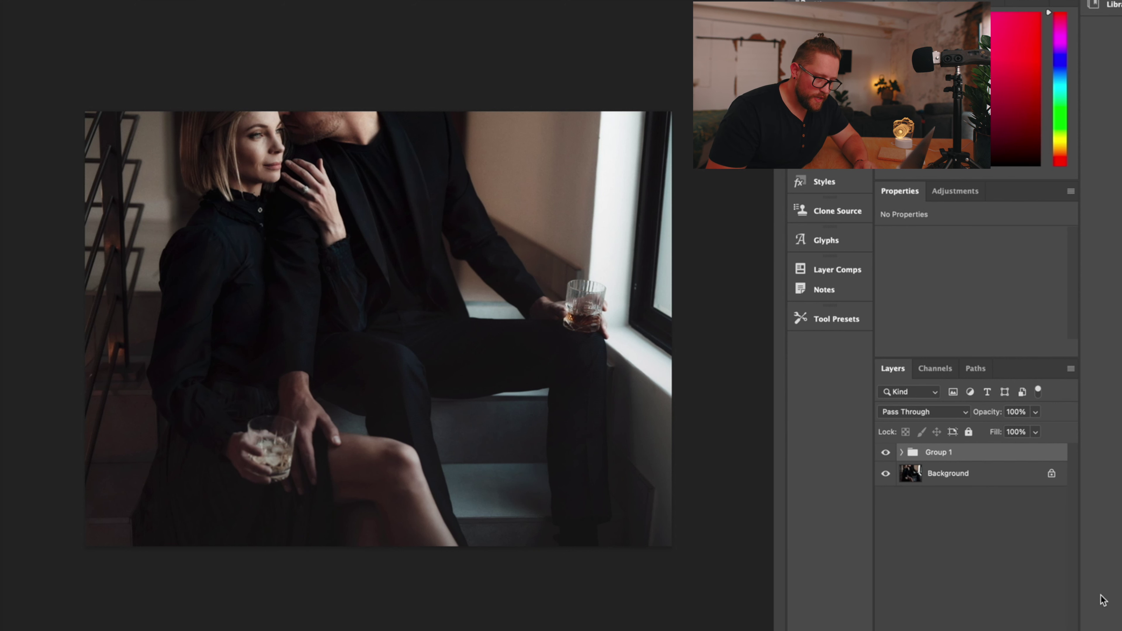
pyautogui.click(886, 451)
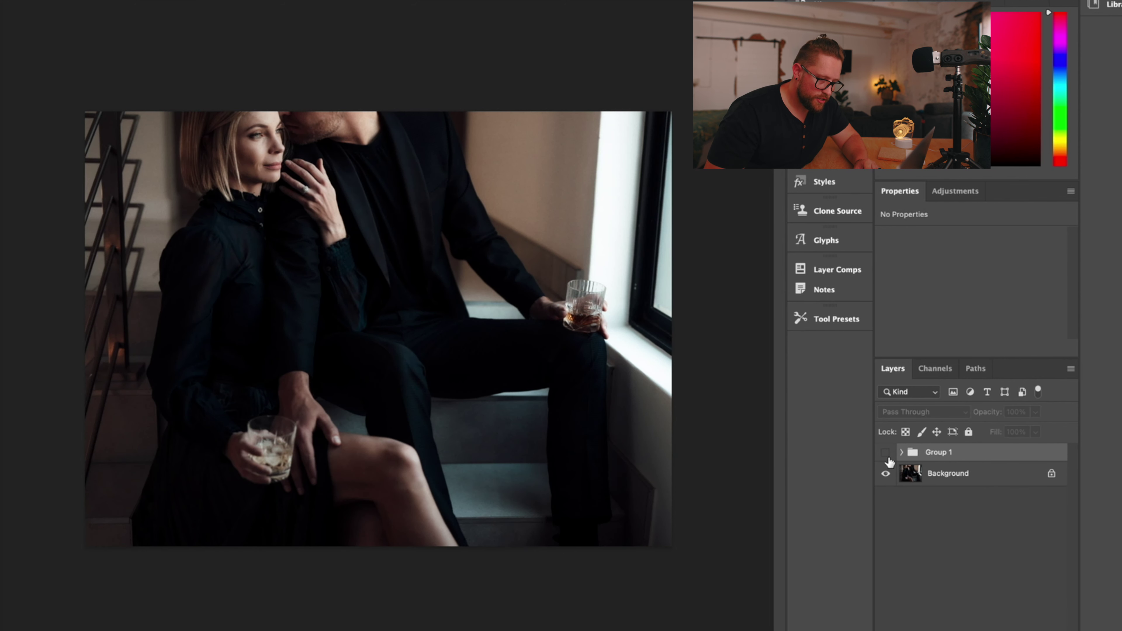
pyautogui.click(887, 452)
pyautogui.click(887, 453)
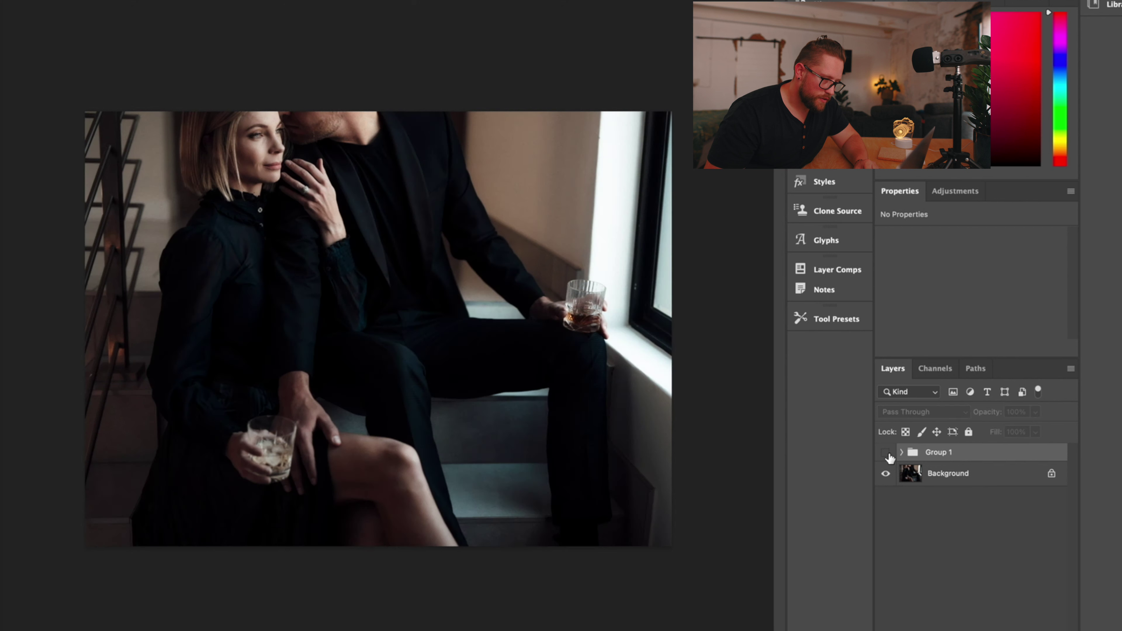
pyautogui.click(887, 453)
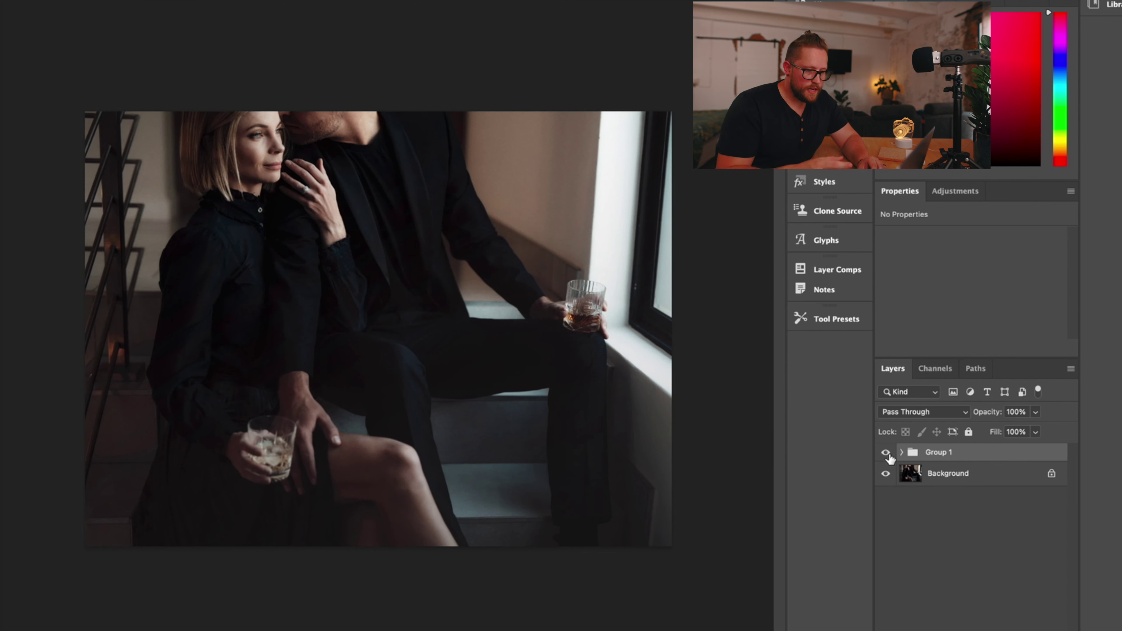